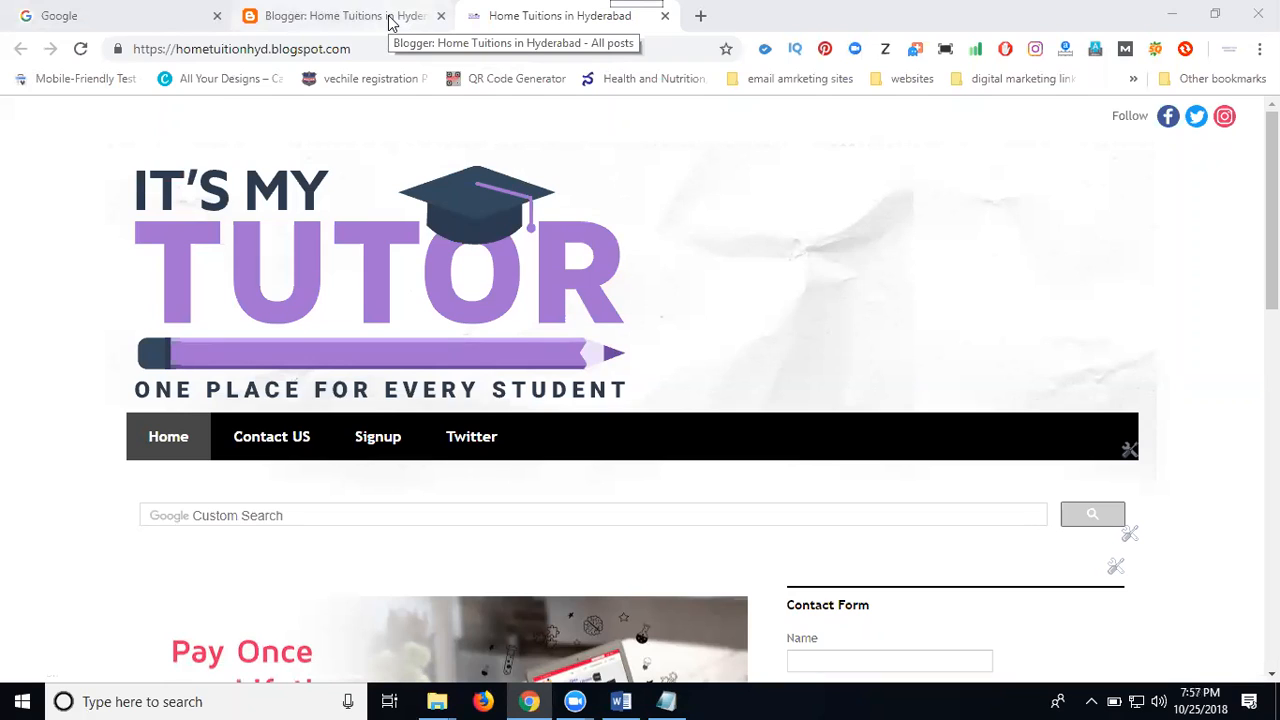
# Open the blog's basic settings and review its title and description
pyautogui.click(350, 14)
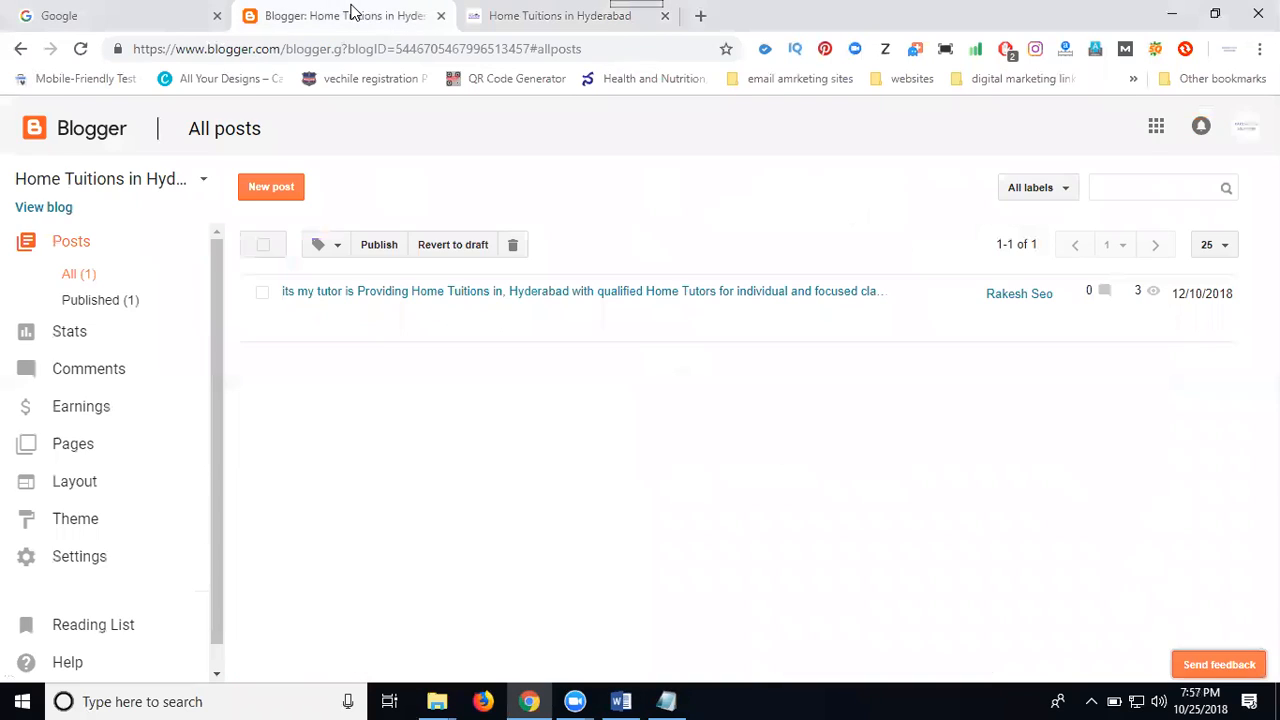
pyautogui.click(133, 567)
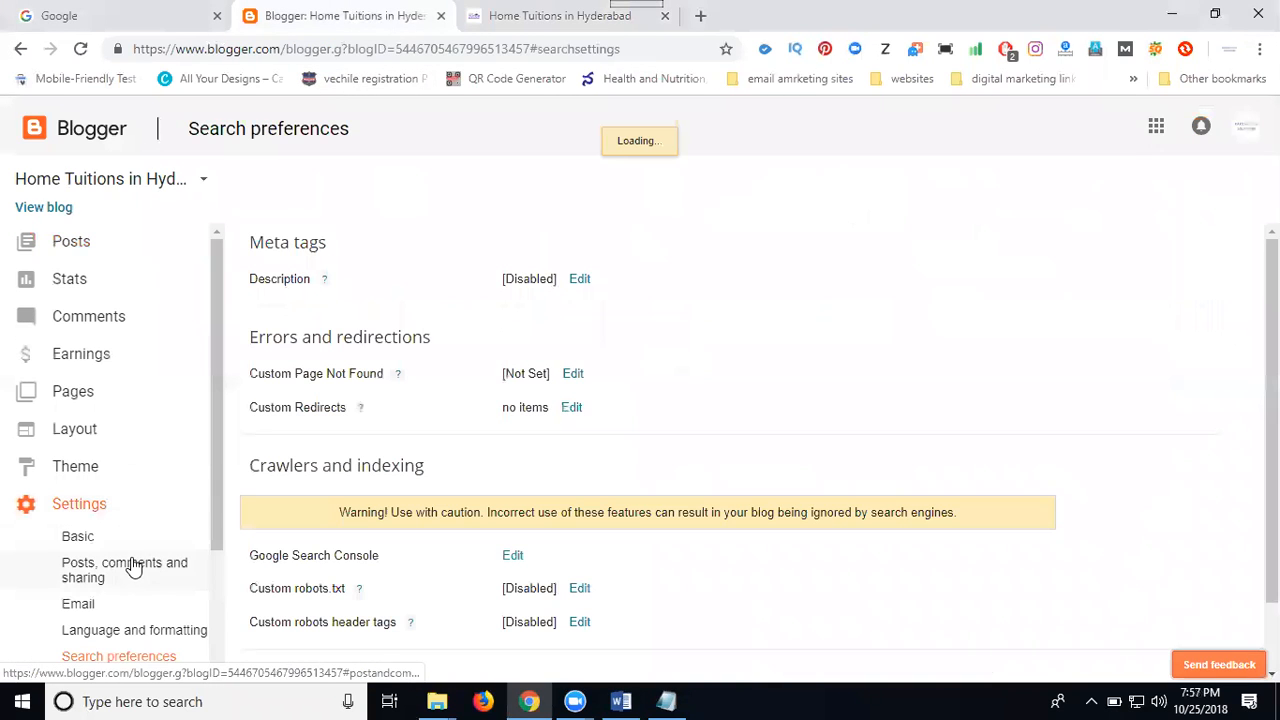
pyautogui.click(79, 537)
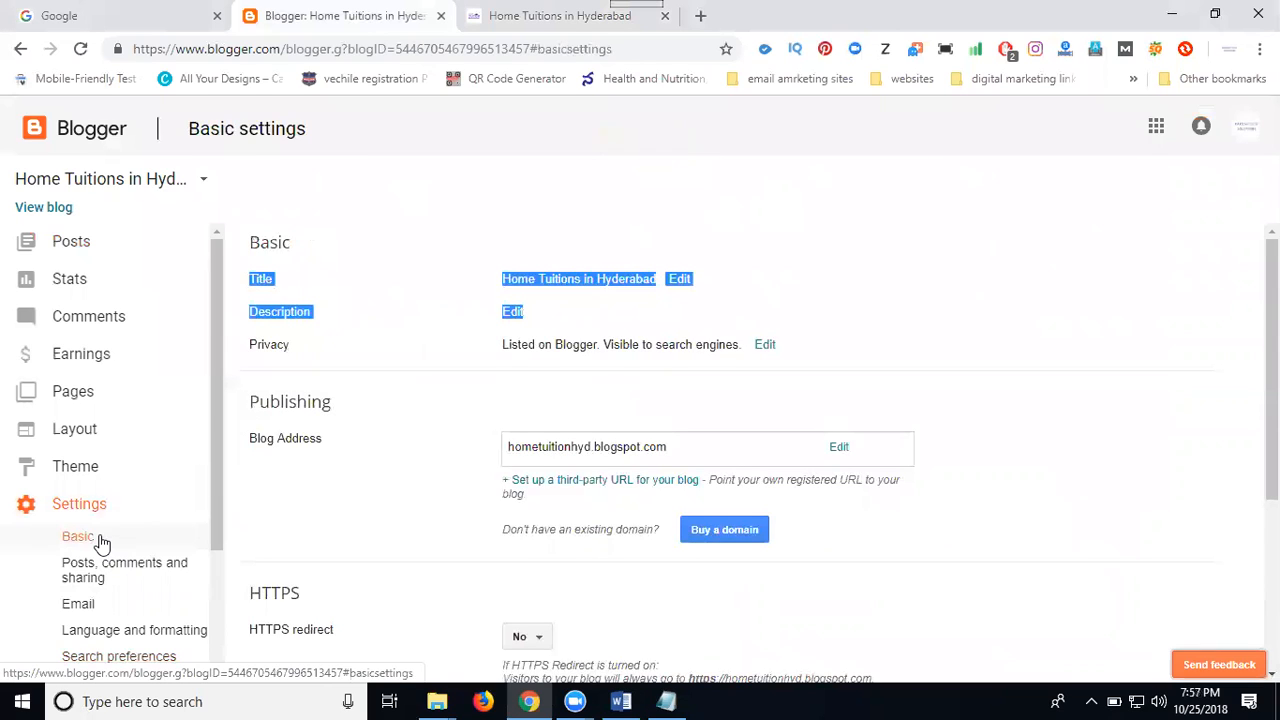
pyautogui.click(300, 279)
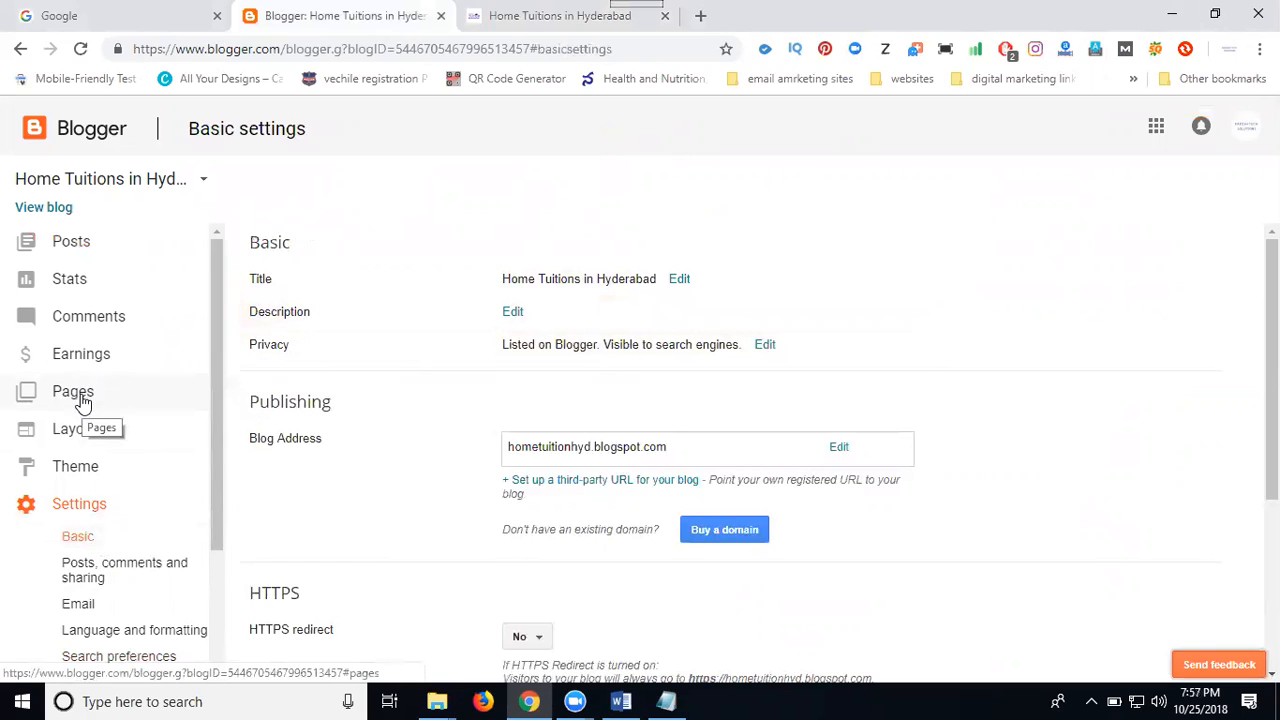
# View the Page Header gadget's configuration in the blog layout and close it without changes
pyautogui.click(85, 440)
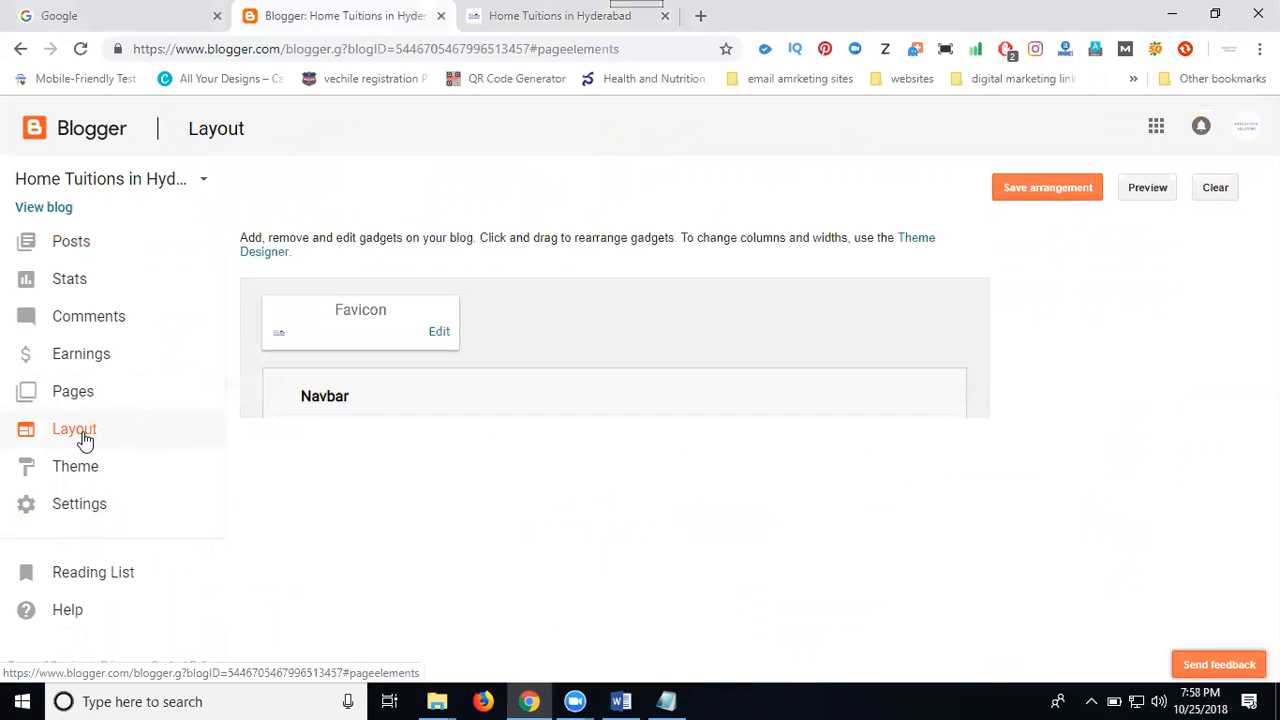
pyautogui.scroll(-2, 398, 396)
pyautogui.scroll(-1, 390, 410)
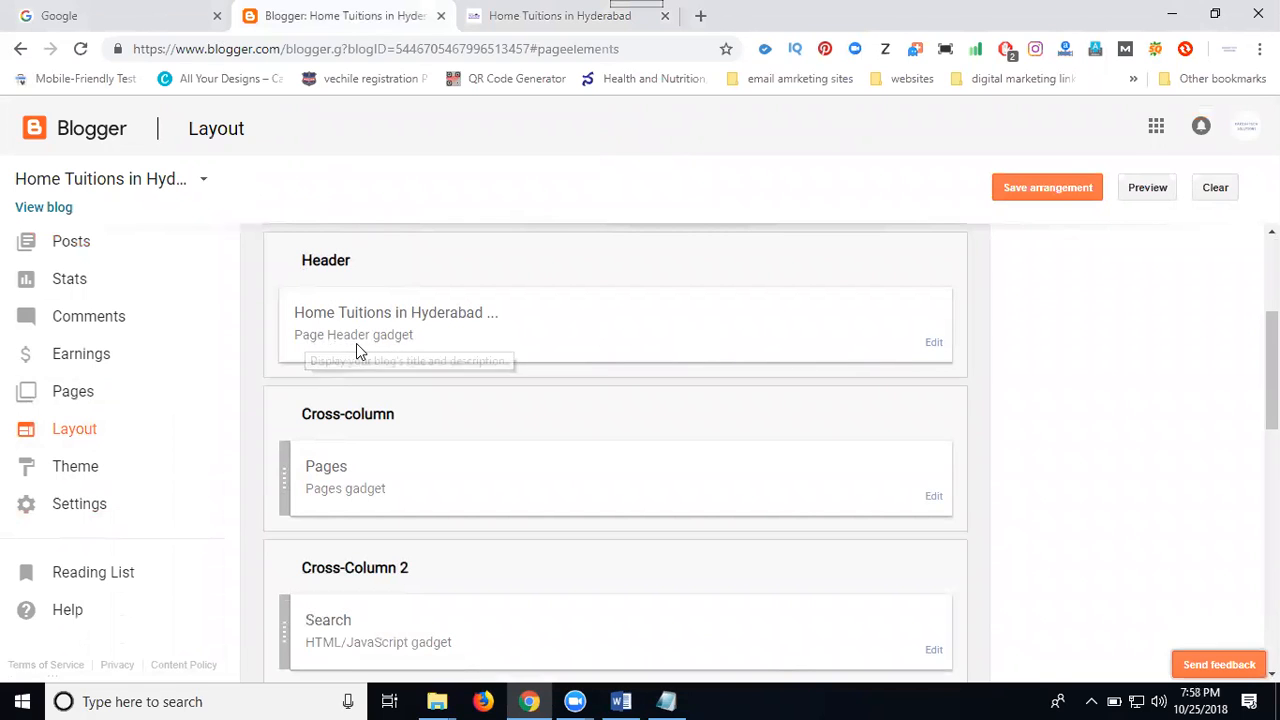
pyautogui.click(933, 343)
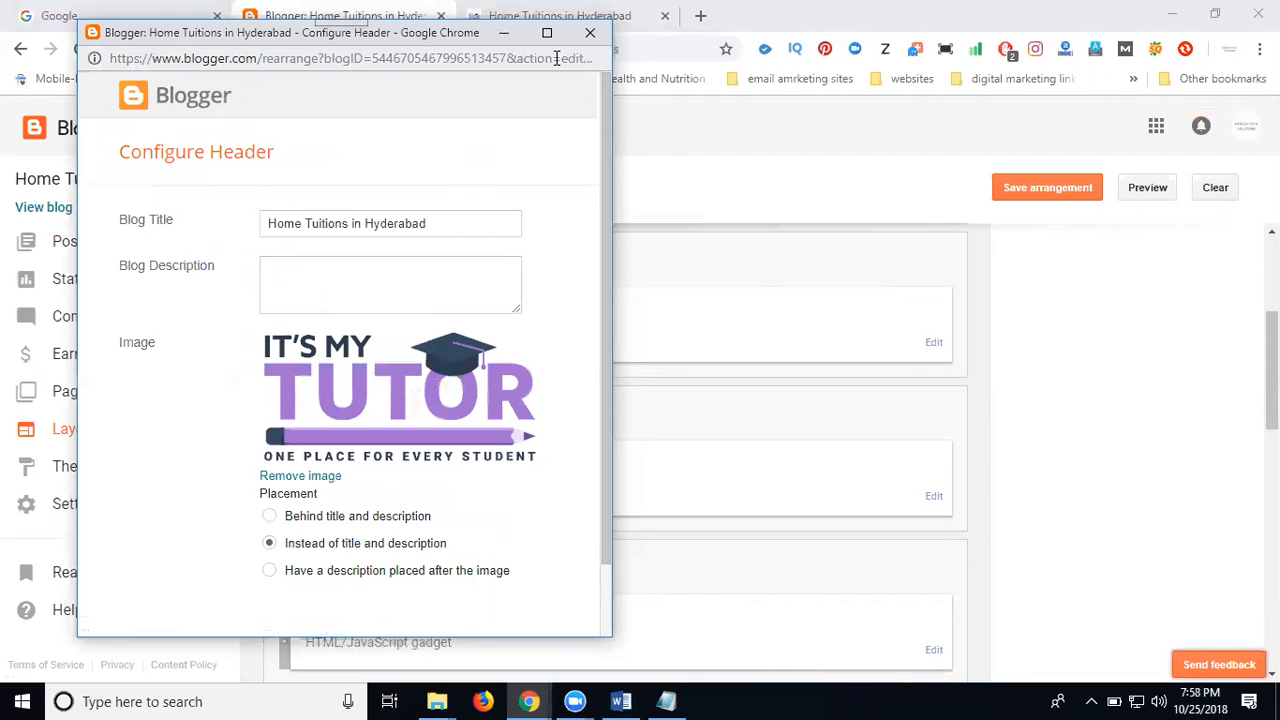
pyautogui.click(590, 35)
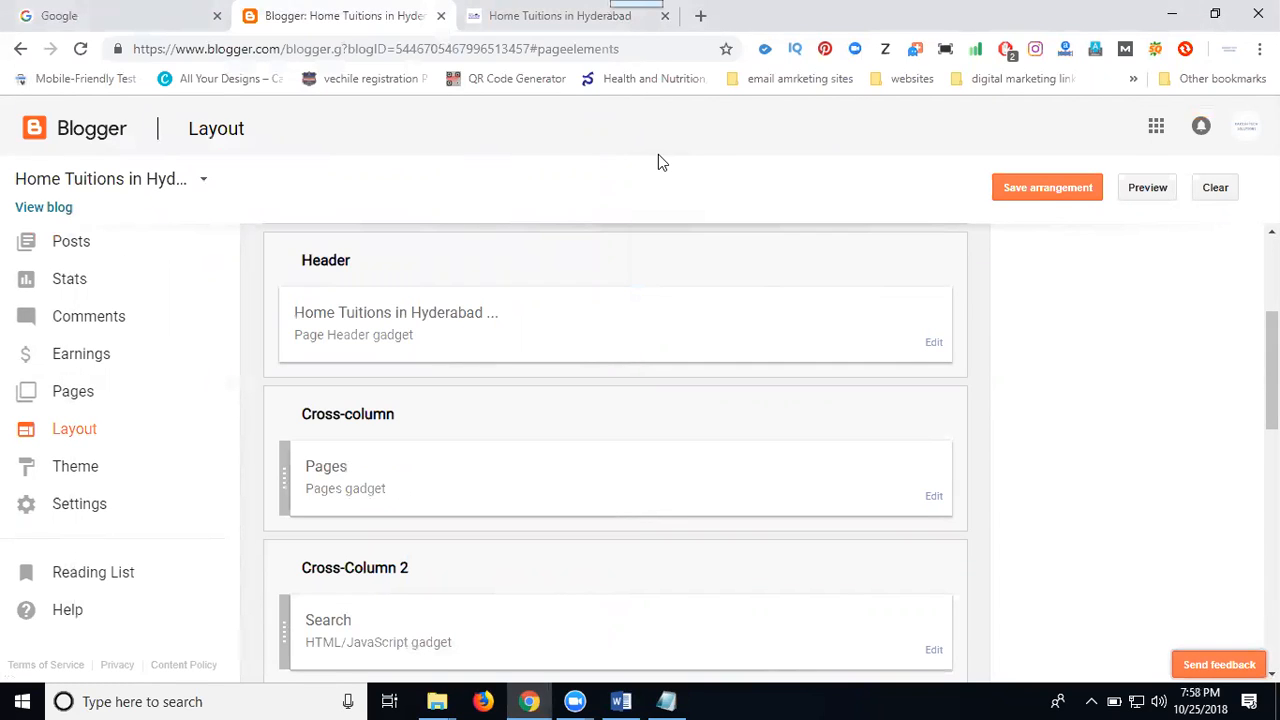
# Enable the search description for the blog's meta tags in Search preferences and clear the existing text
pyautogui.click(92, 512)
pyautogui.scroll(-2, 88, 522)
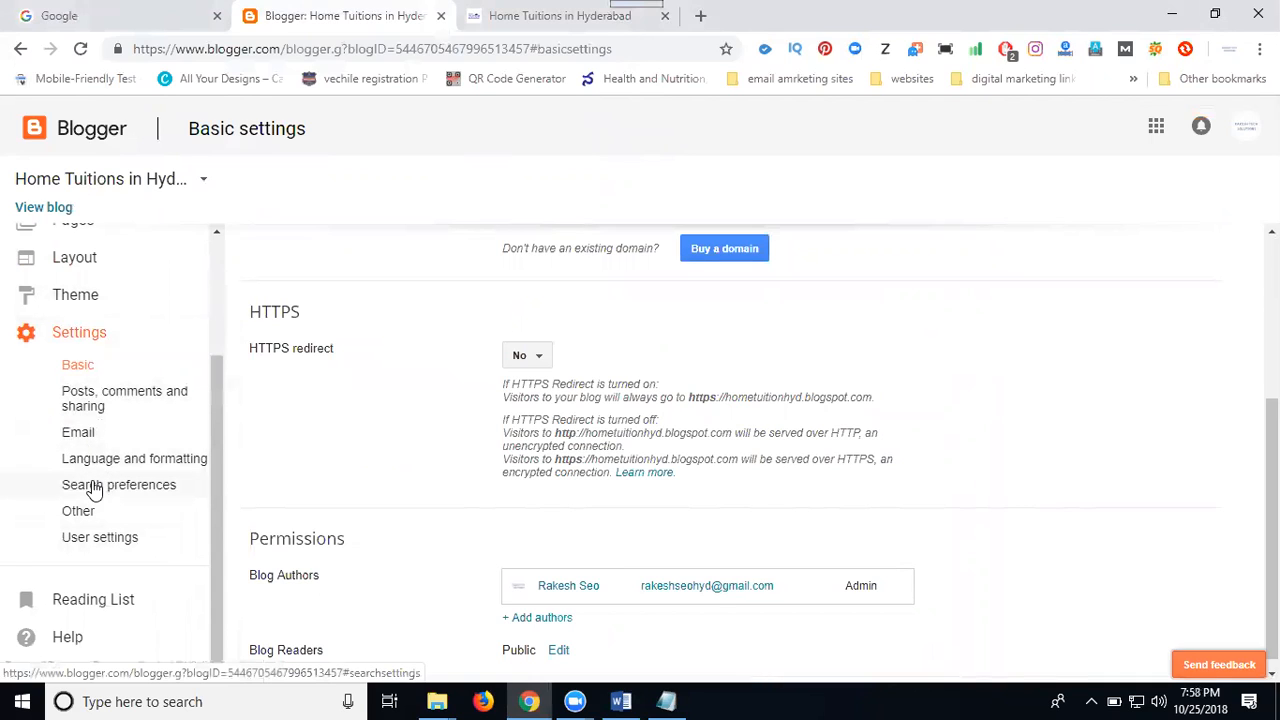
pyautogui.click(95, 488)
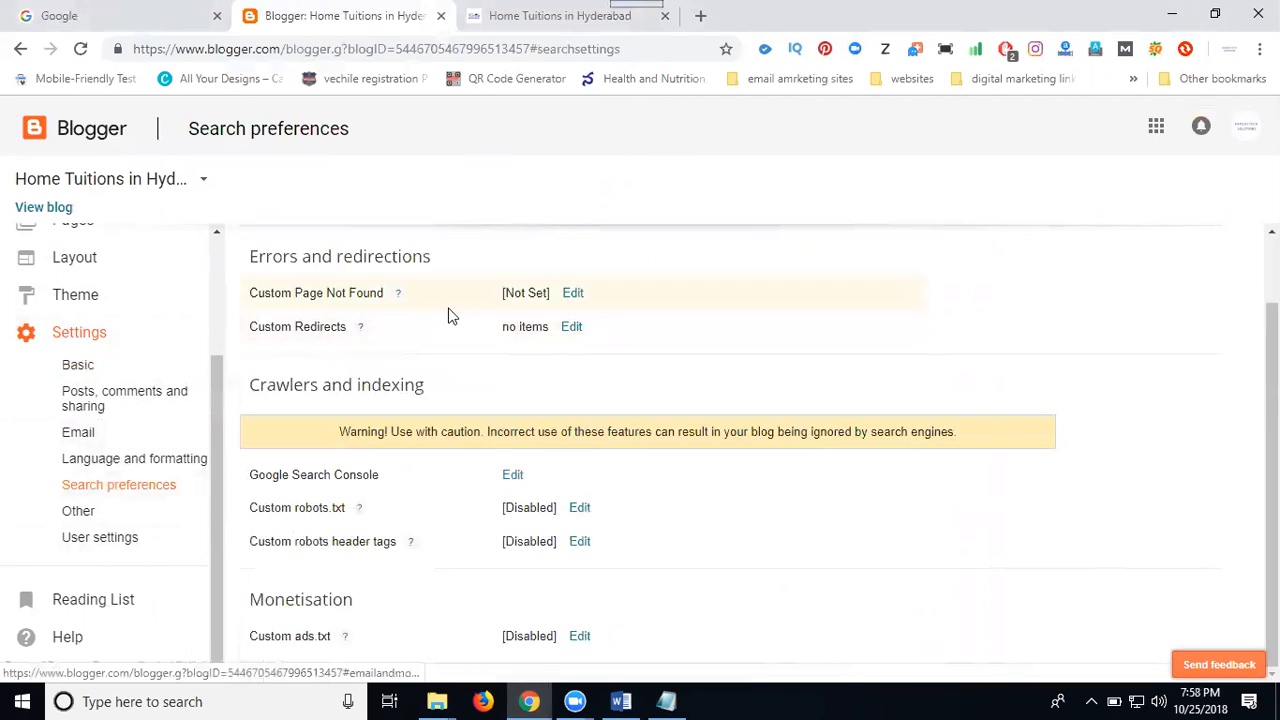
pyautogui.scroll(1, 478, 298)
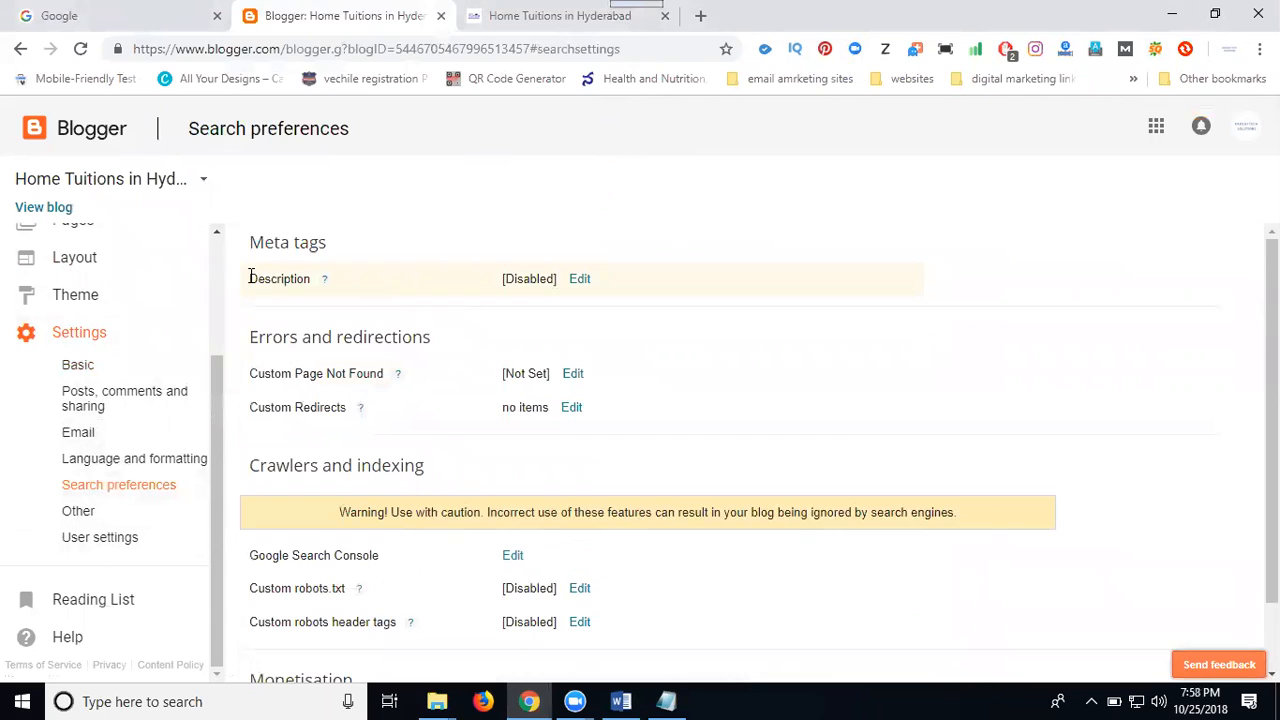
pyautogui.click(579, 281)
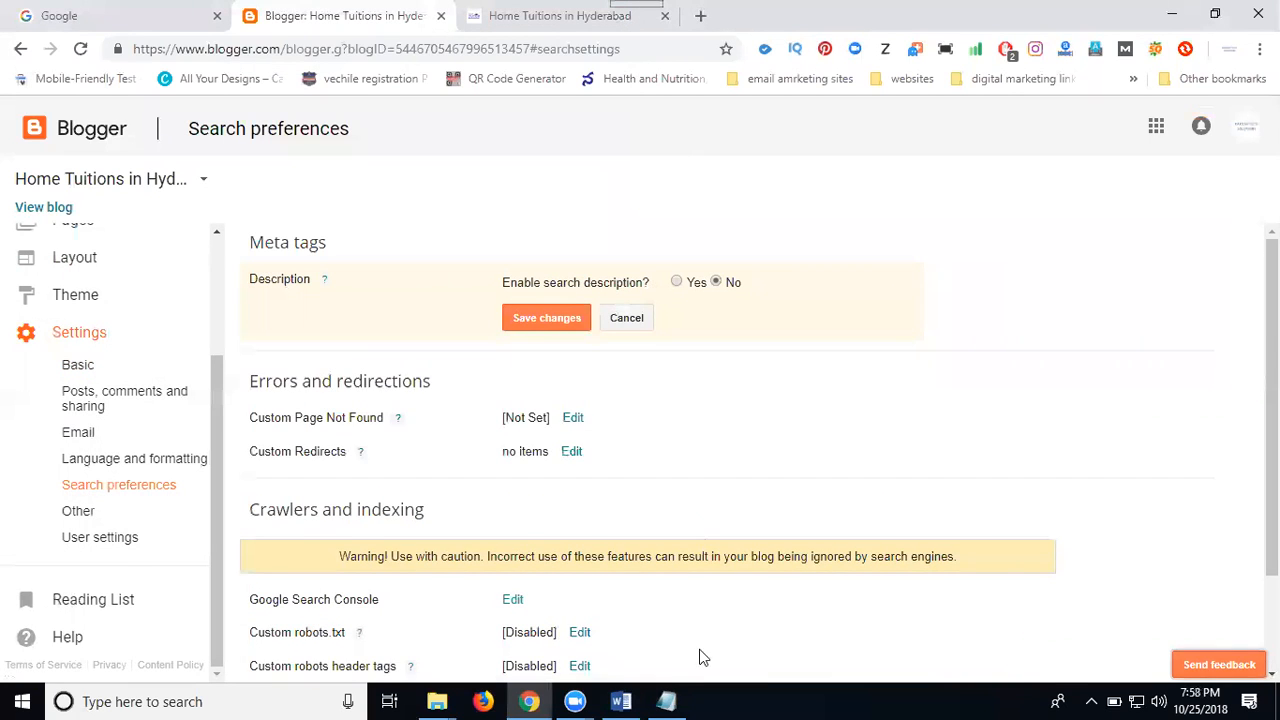
pyautogui.click(677, 282)
pyautogui.moveTo(540, 318); pyautogui.dragTo(422, 377)
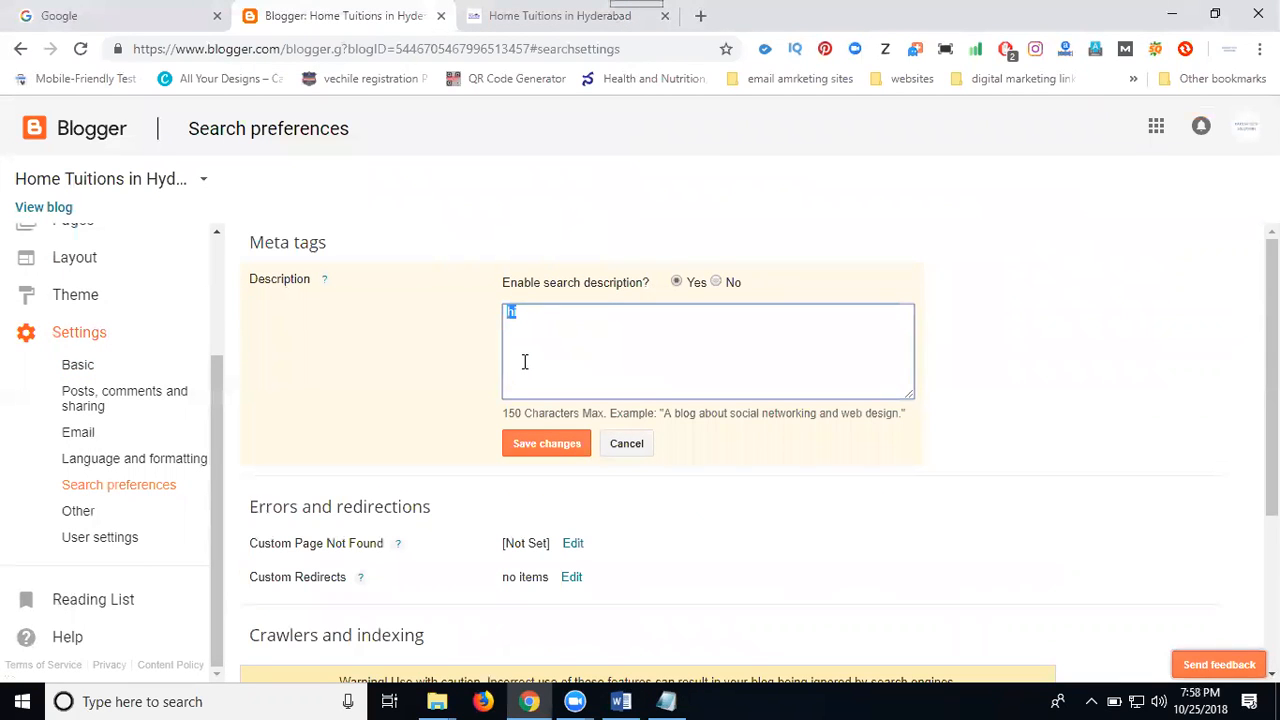
pyautogui.press('BackSpace')
# Copy the meta description from "its my tutor" through "at your door step" in the Word document into the blog's search description
pyautogui.hotkey('alt', 'Tab')
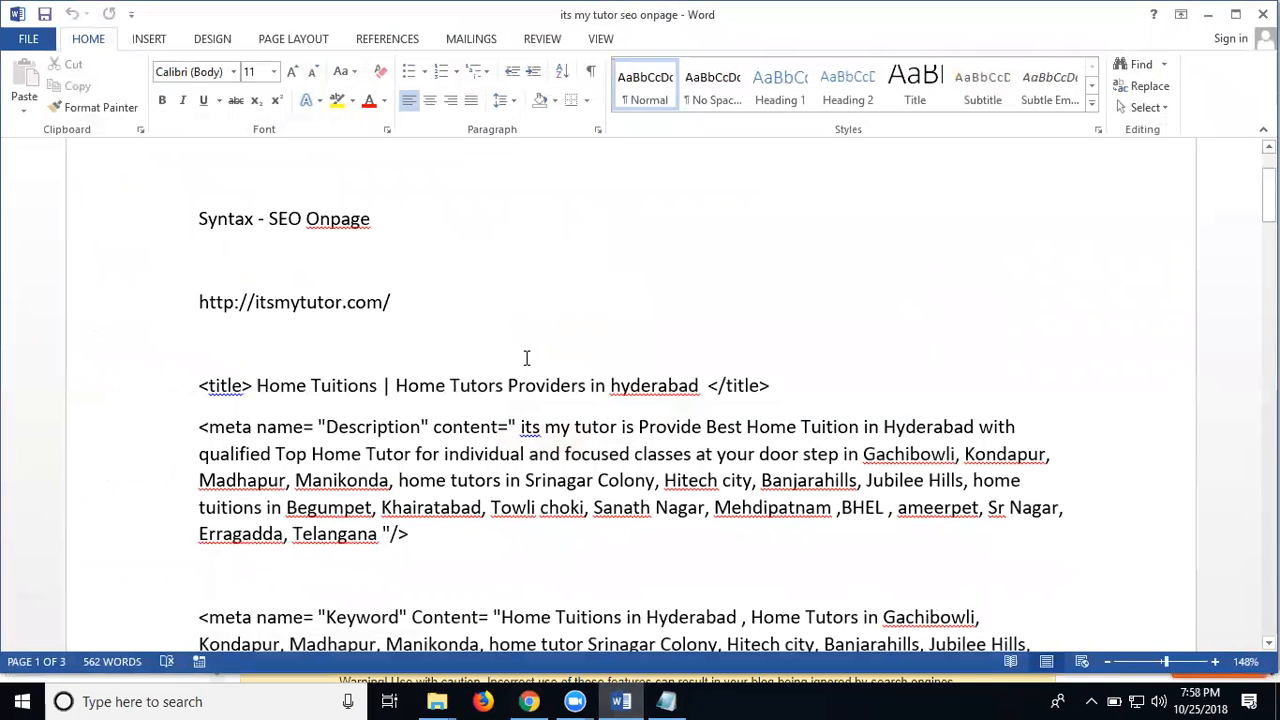
pyautogui.scroll(-1, 526, 357)
pyautogui.moveTo(521, 363); pyautogui.dragTo(833, 390)
pyautogui.hotkey('ctrl', 'c')
pyautogui.click(1210, 13)
pyautogui.hotkey('ctrl', 'v')
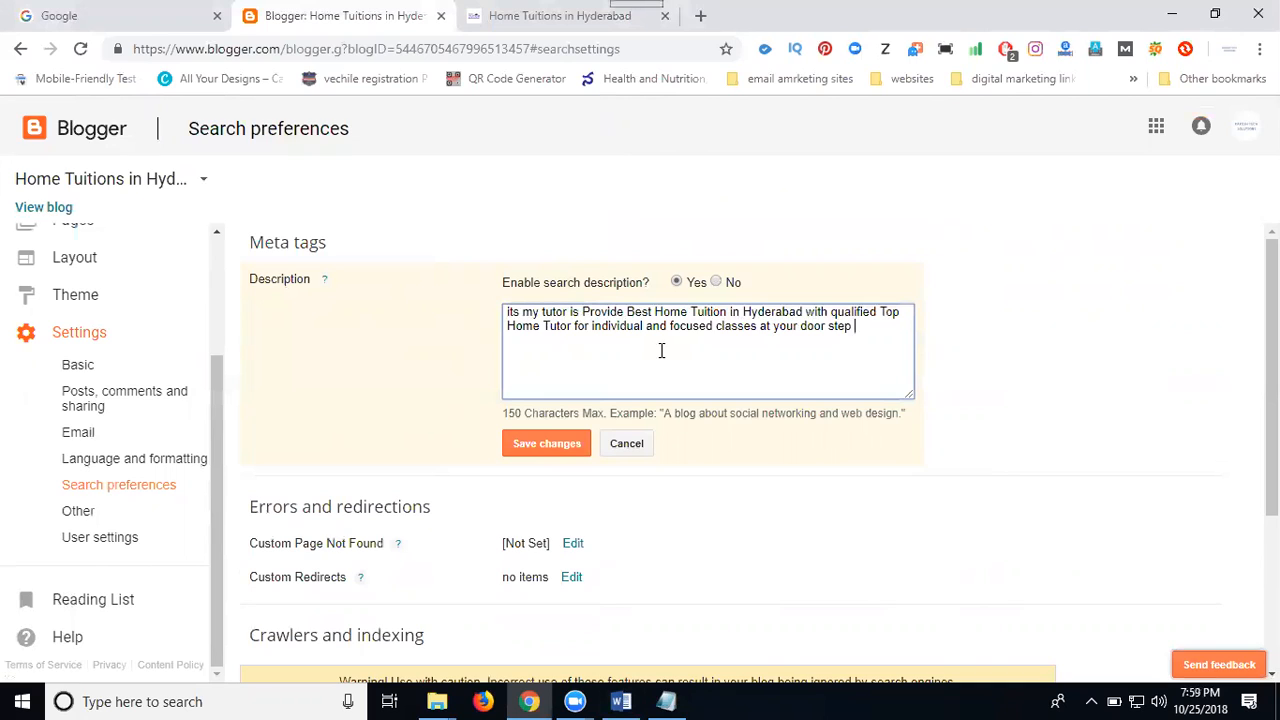
# Try to save the search description with filler text beyond the 150-character limit
pyautogui.write('dgdgeeeeeeeeeeeeeeeeeeeeeeeeeeeeeeeeeeeeeeeeeeeeeeeeeeeeeee')
pyautogui.click(540, 444)
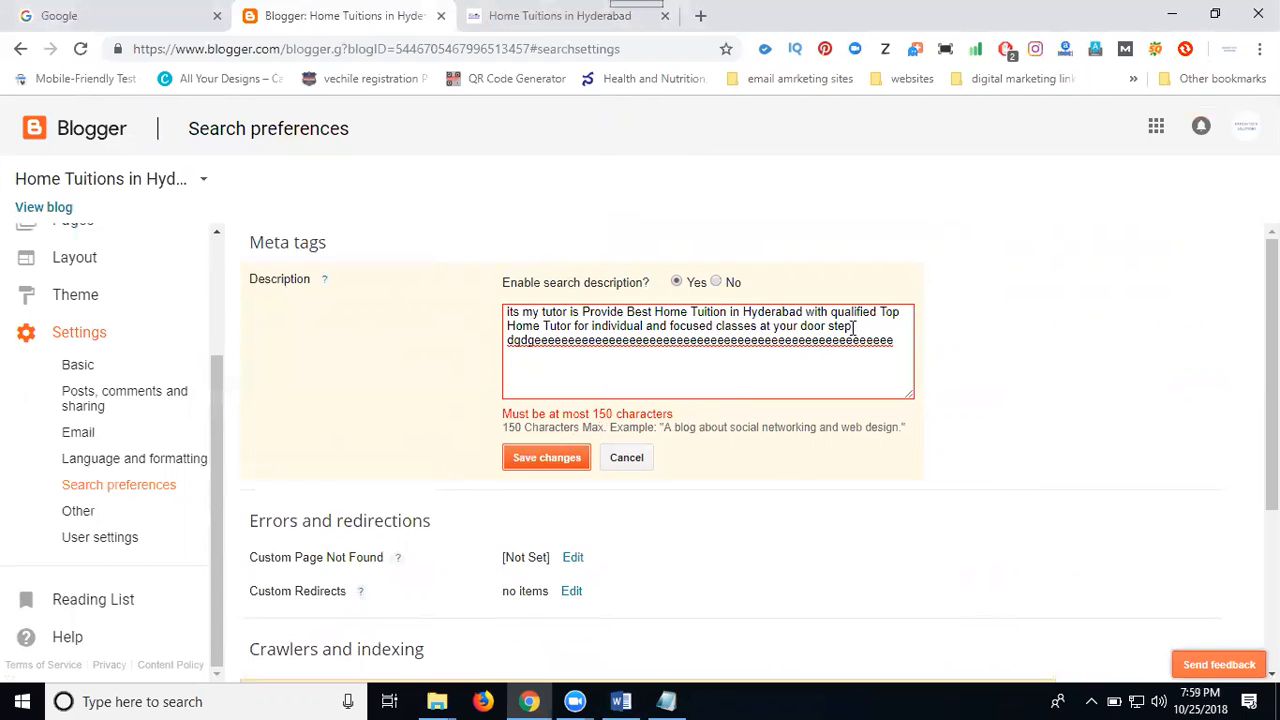
# Remove the filler text after "at your door step" and save the blog's search description
pyautogui.moveTo(859, 325); pyautogui.dragTo(866, 371)
pyautogui.hotkey('shift', 'End')
pyautogui.press('BackSpace')
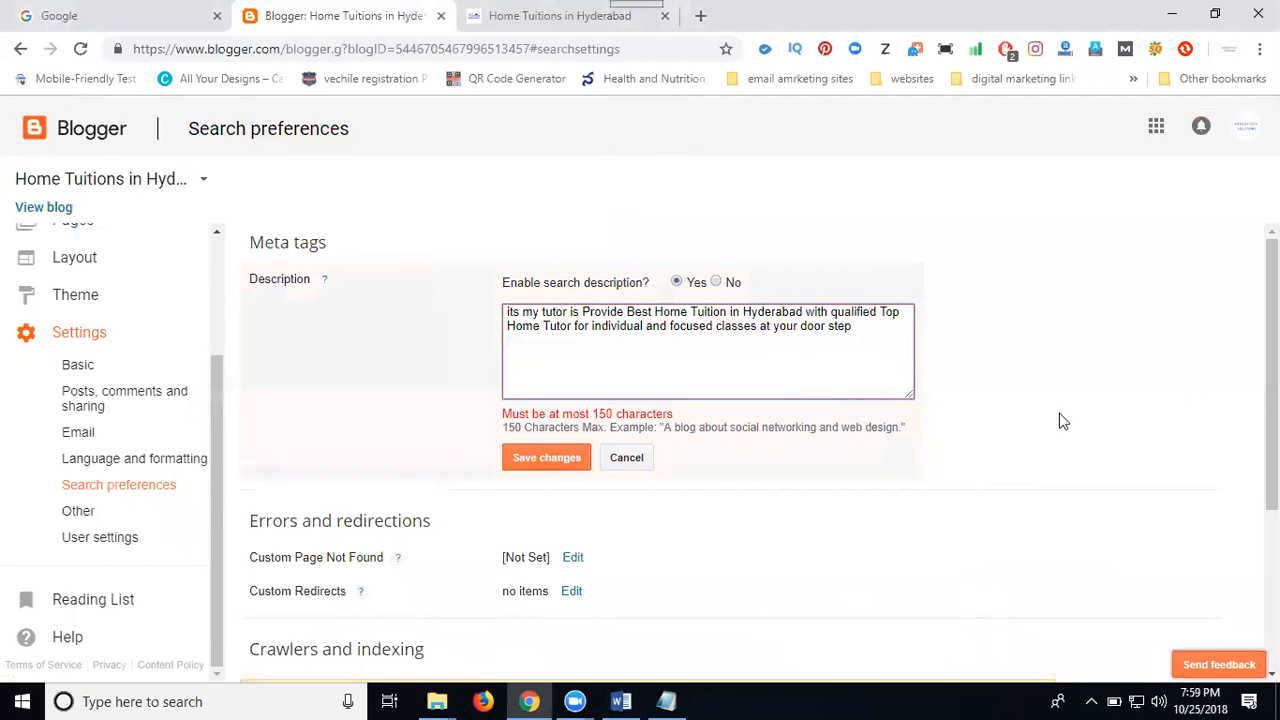
pyautogui.click(516, 459)
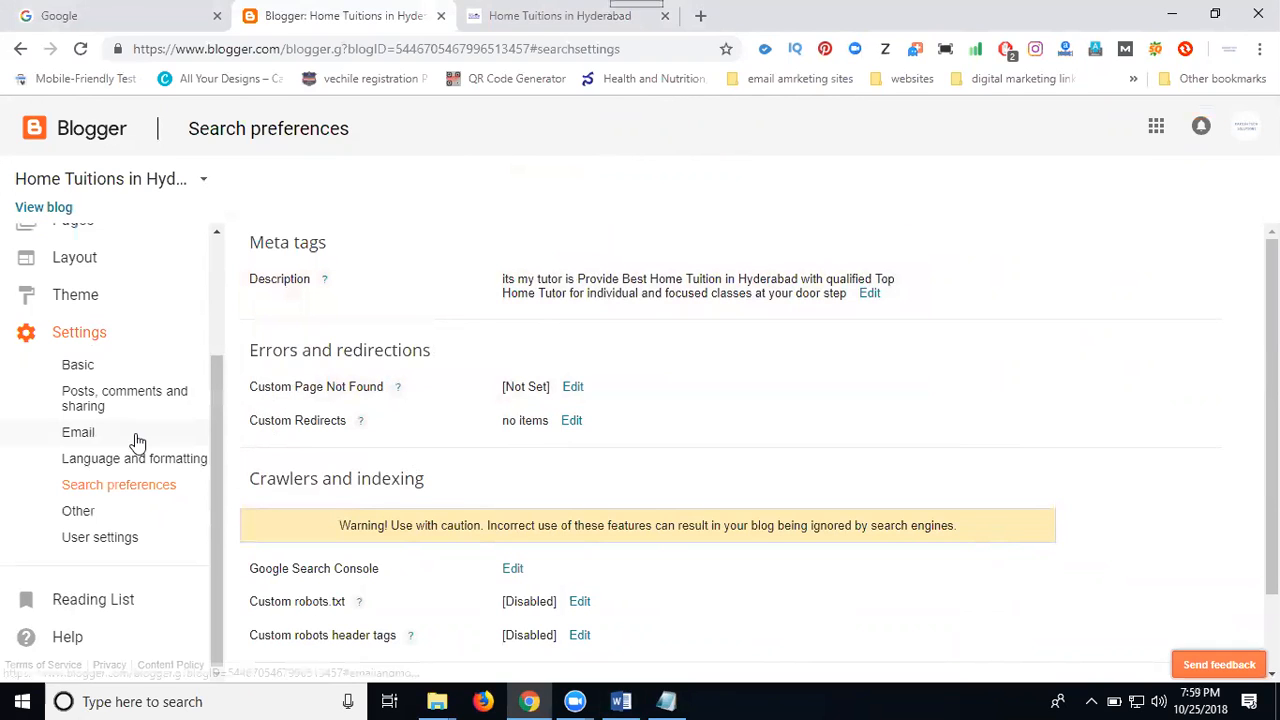
# Open the Contact US page for editing and expand its search description
pyautogui.scroll(2, 134, 443)
pyautogui.click(105, 391)
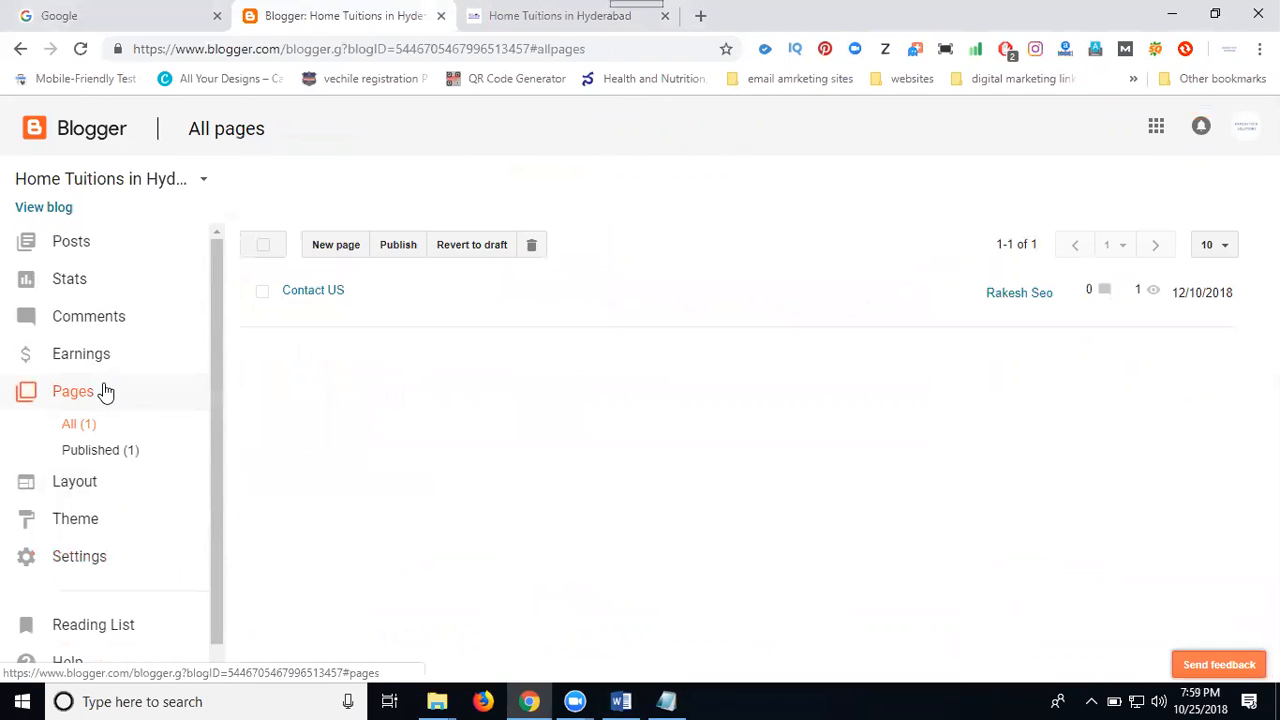
pyautogui.click(285, 311)
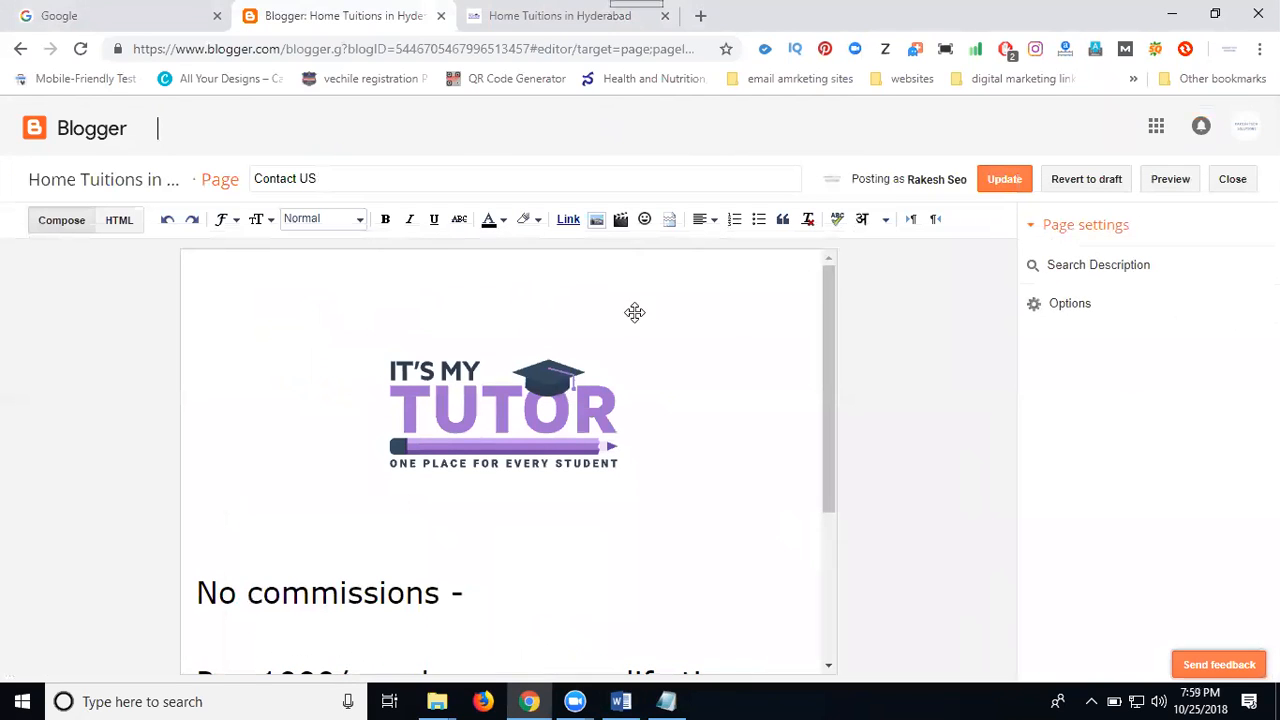
pyautogui.click(1053, 270)
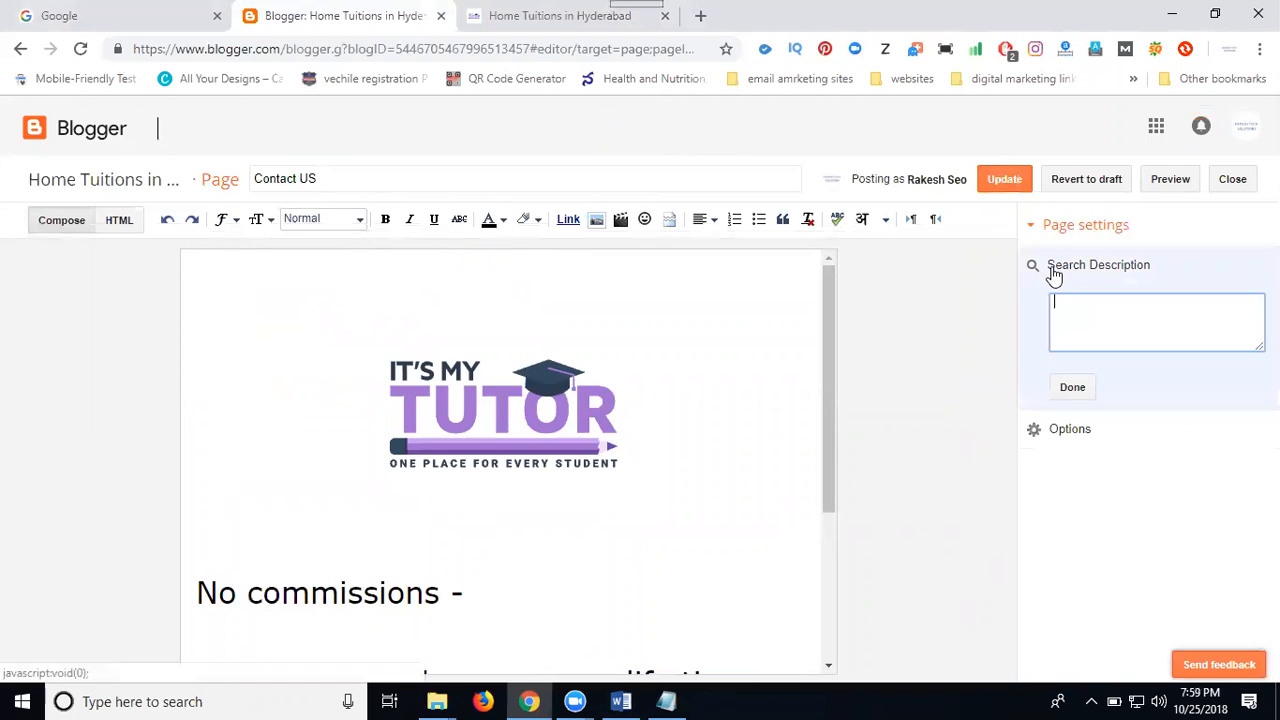
# Enter "For Contact" as the page's search description, followed by the title text copied from the Word document
pyautogui.click(621, 701)
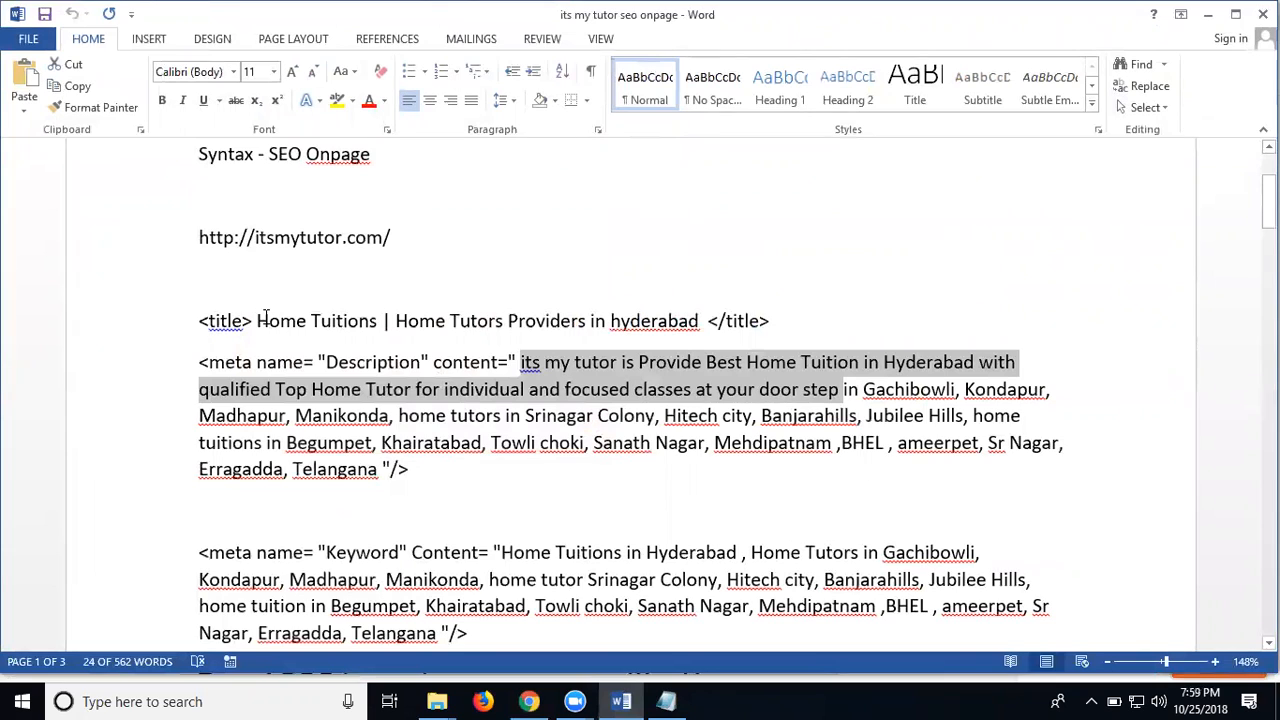
pyautogui.moveTo(258, 320); pyautogui.dragTo(686, 316)
pyautogui.hotkey('ctrl', 'c')
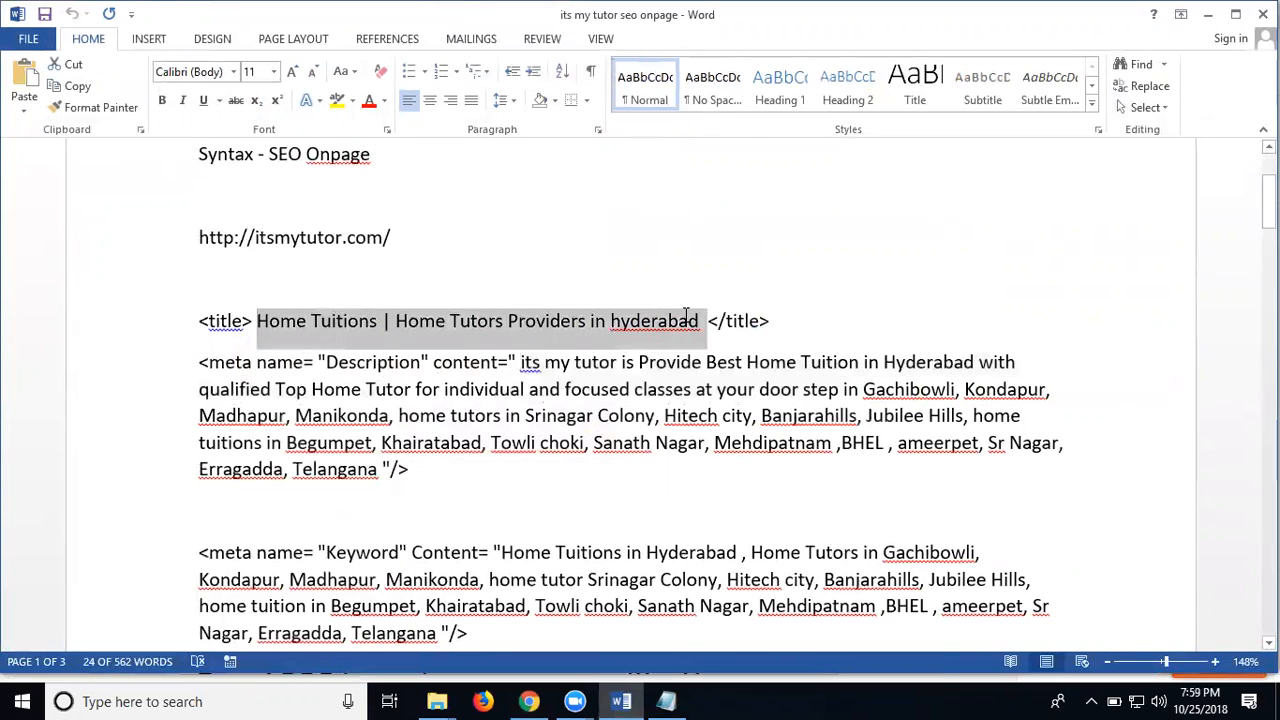
pyautogui.click(1211, 15)
pyautogui.write('Fo')
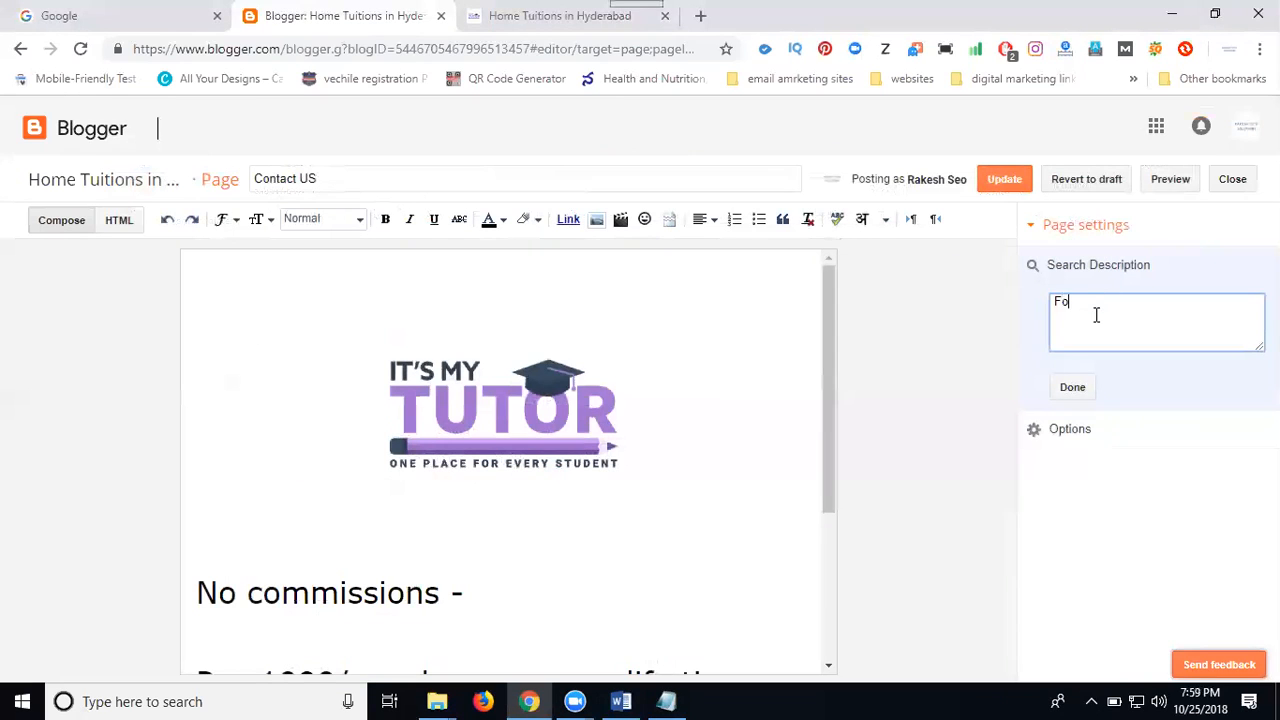
pyautogui.write('r Contact')
pyautogui.hotkey('ctrl', 'v')
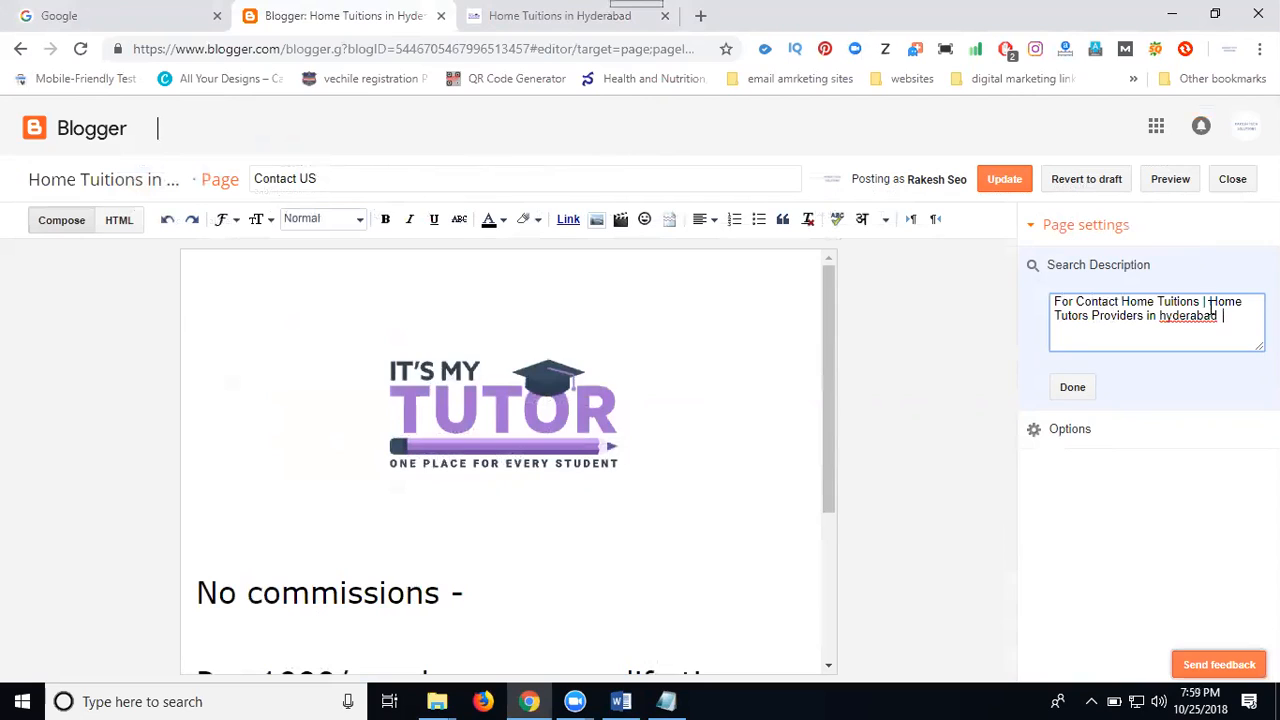
# Reword the search description to "For Contact Home Tuitions and Tutors Providers in hyderabad" and update the page
pyautogui.press('Delete')
pyautogui.press('Delete')
pyautogui.press('Delete')
pyautogui.press('Delete')
pyautogui.press('Delete')
pyautogui.press('BackSpace')
pyautogui.press('BackSpace')
pyautogui.write('and')
pyautogui.click(1086, 390)
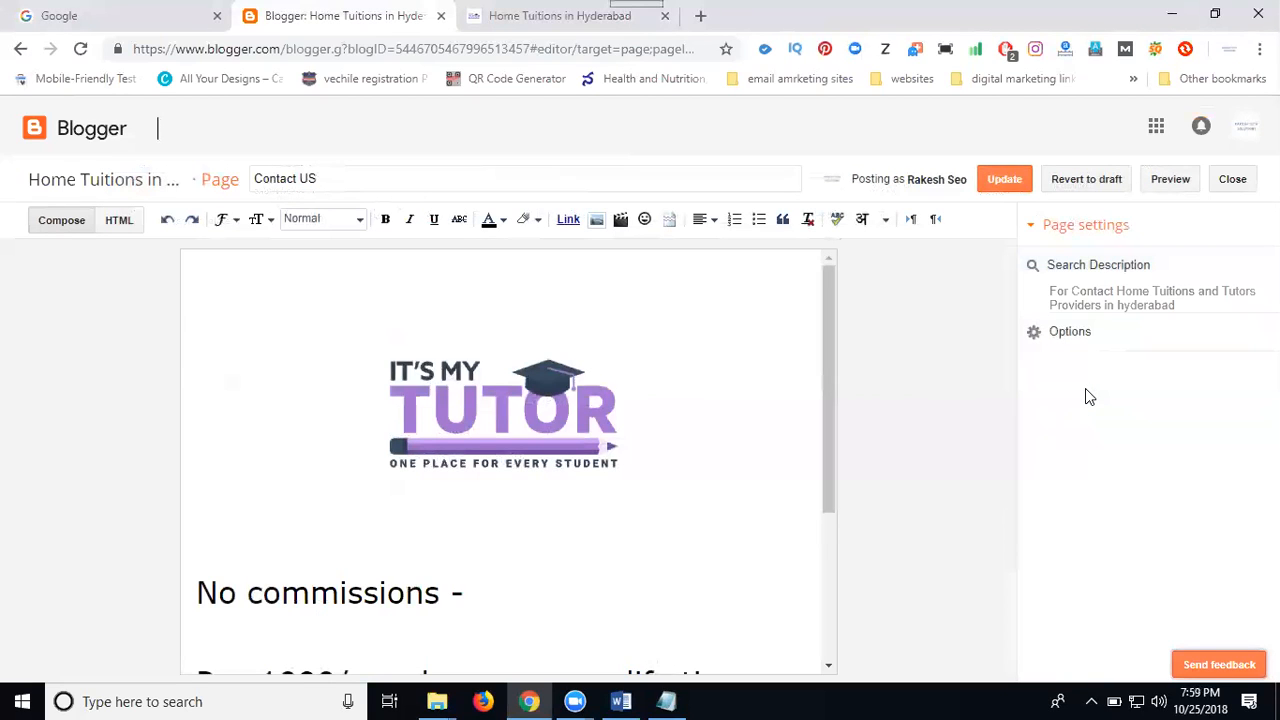
pyautogui.click(1005, 181)
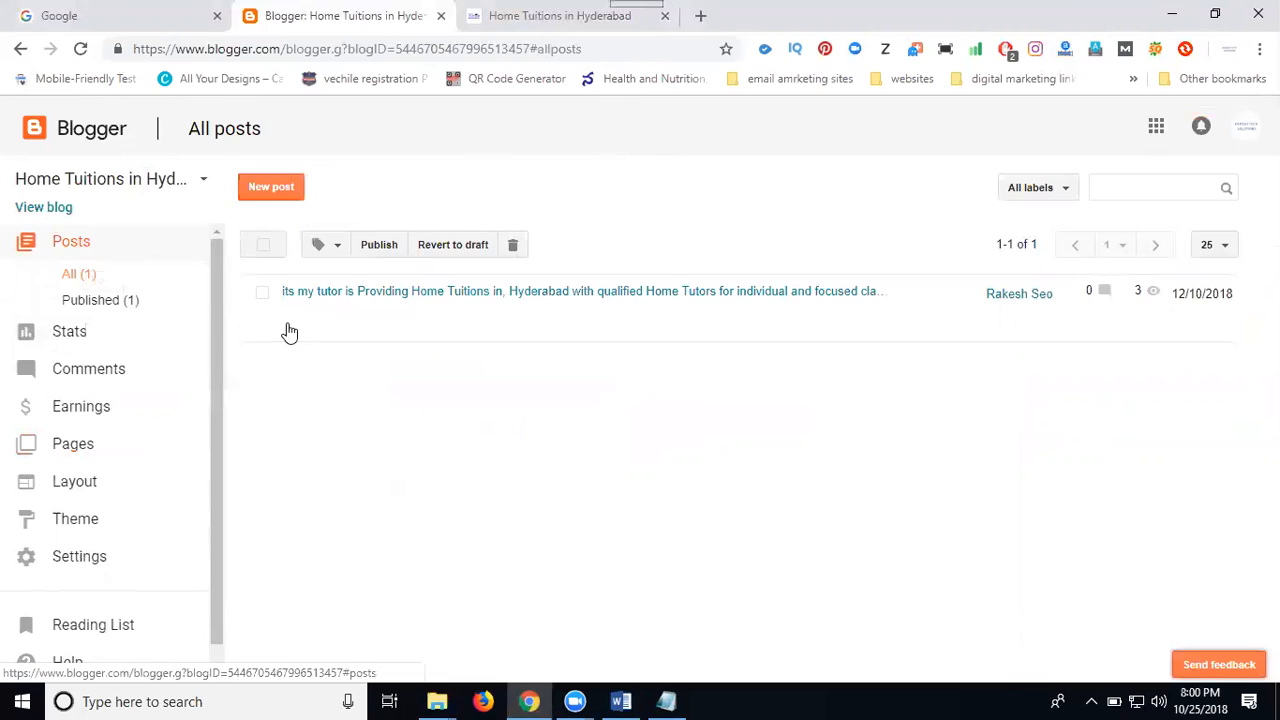
# View the published post's settings, and disable the blog's search description in Search preferences, saving the change
pyautogui.click(288, 328)
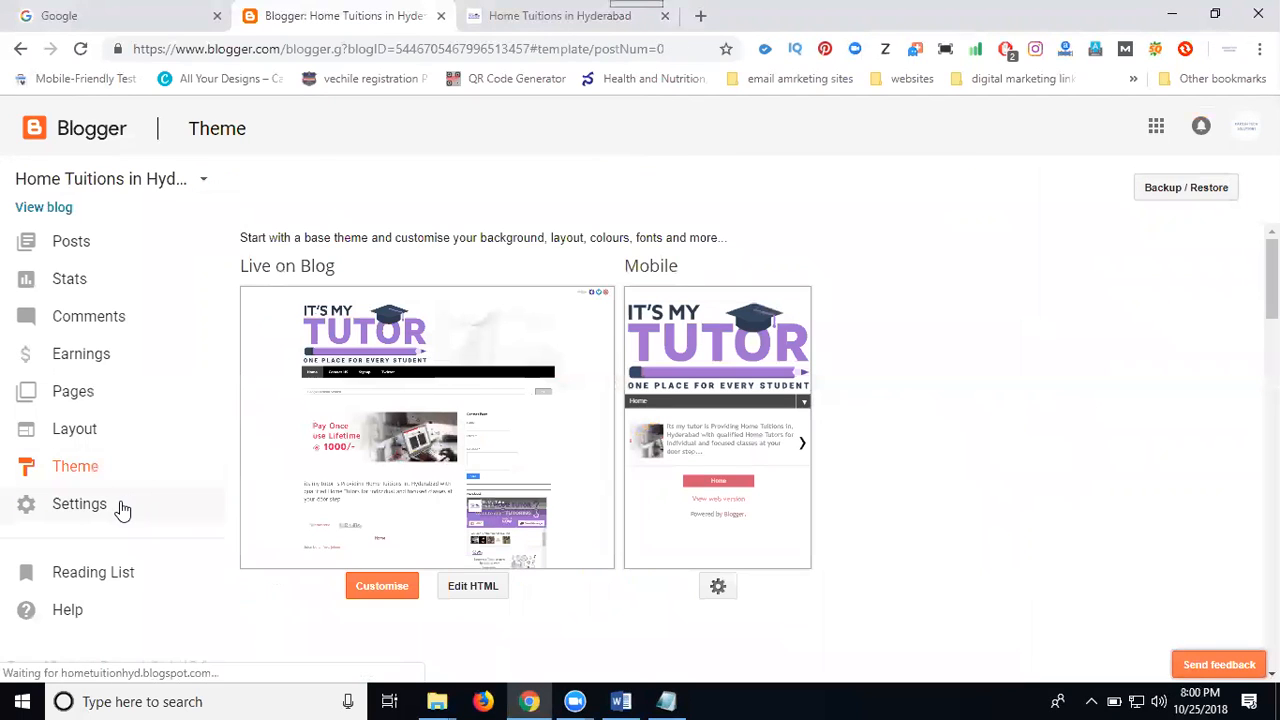
pyautogui.click(120, 506)
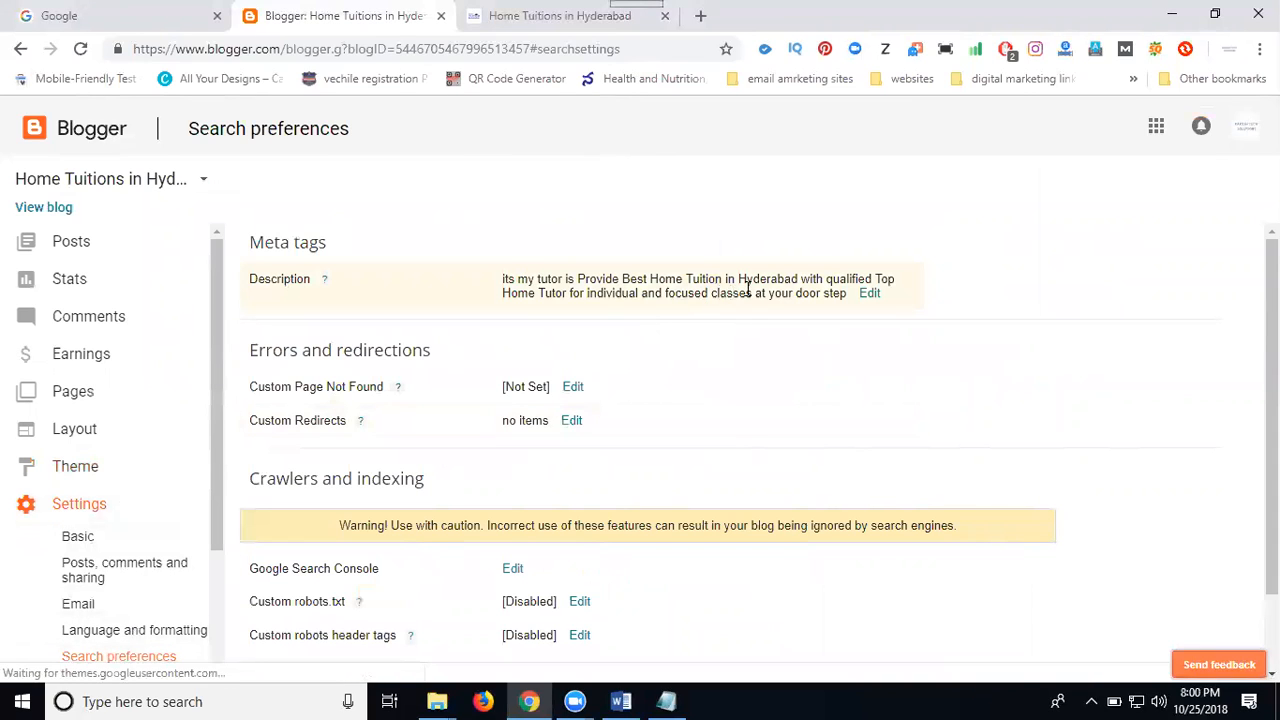
pyautogui.click(870, 293)
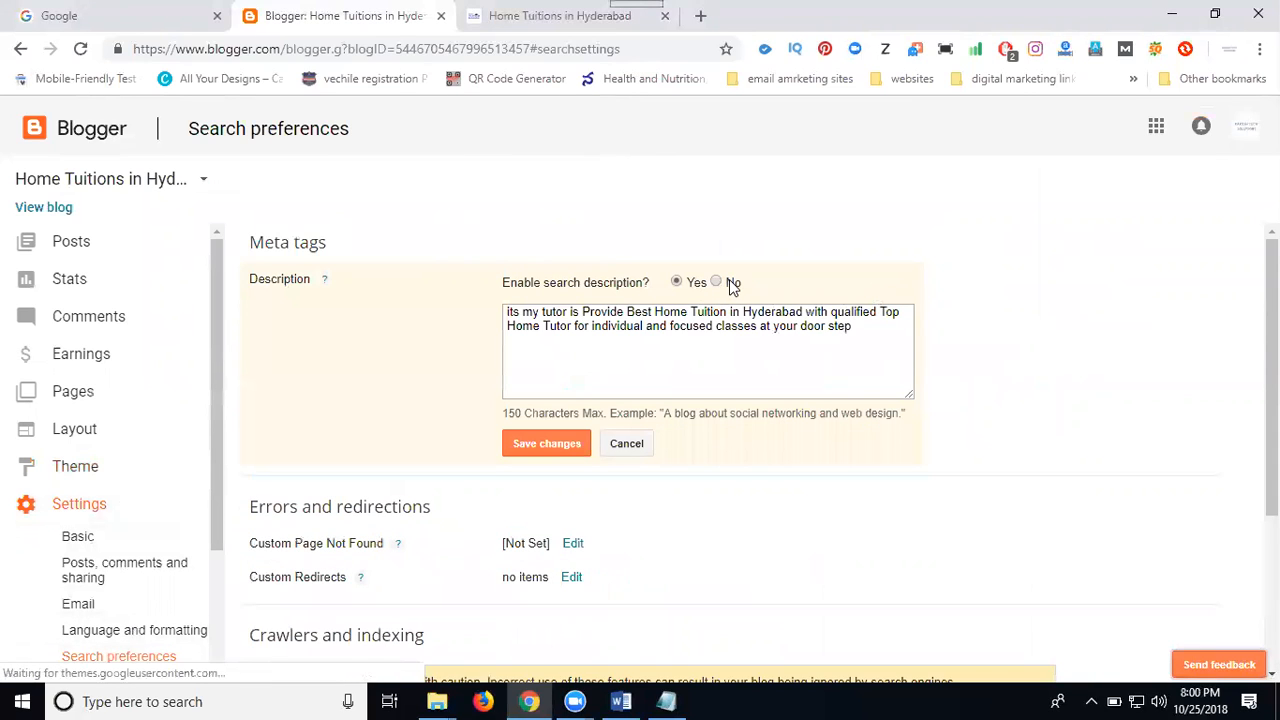
pyautogui.click(716, 284)
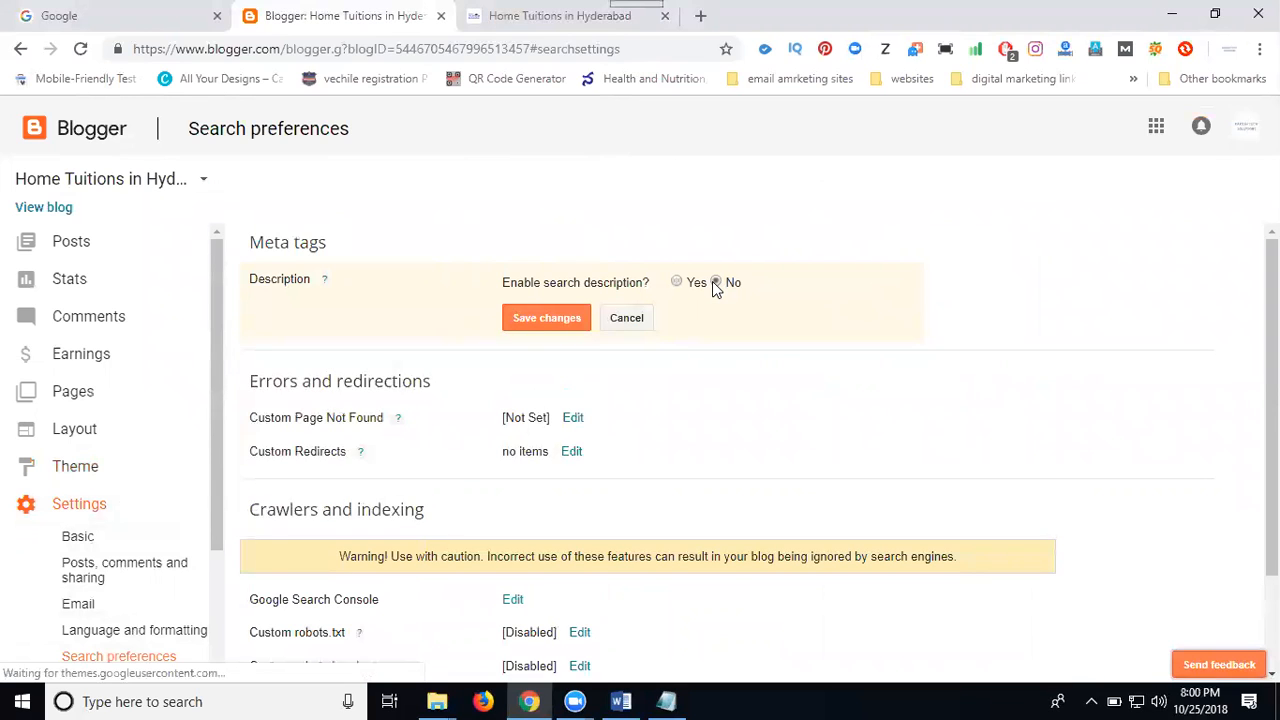
pyautogui.click(531, 320)
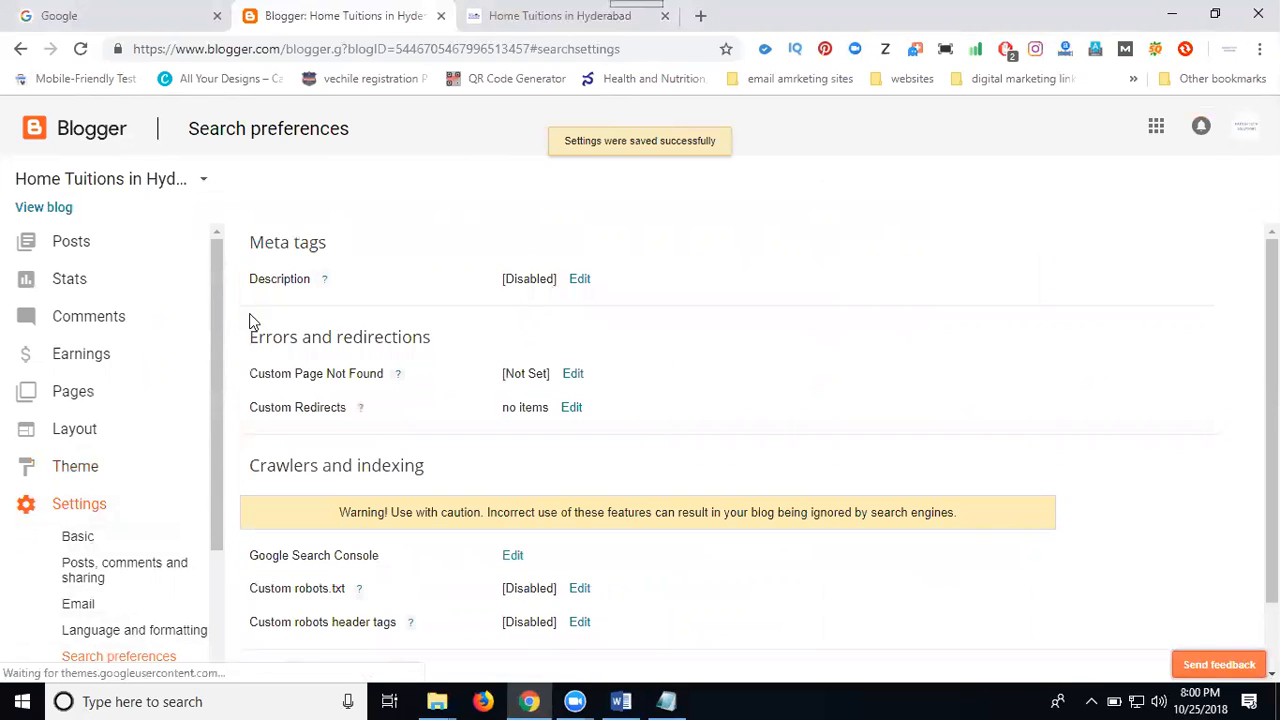
# Reopen the published post to check which post settings it offers, and close it
pyautogui.click(80, 258)
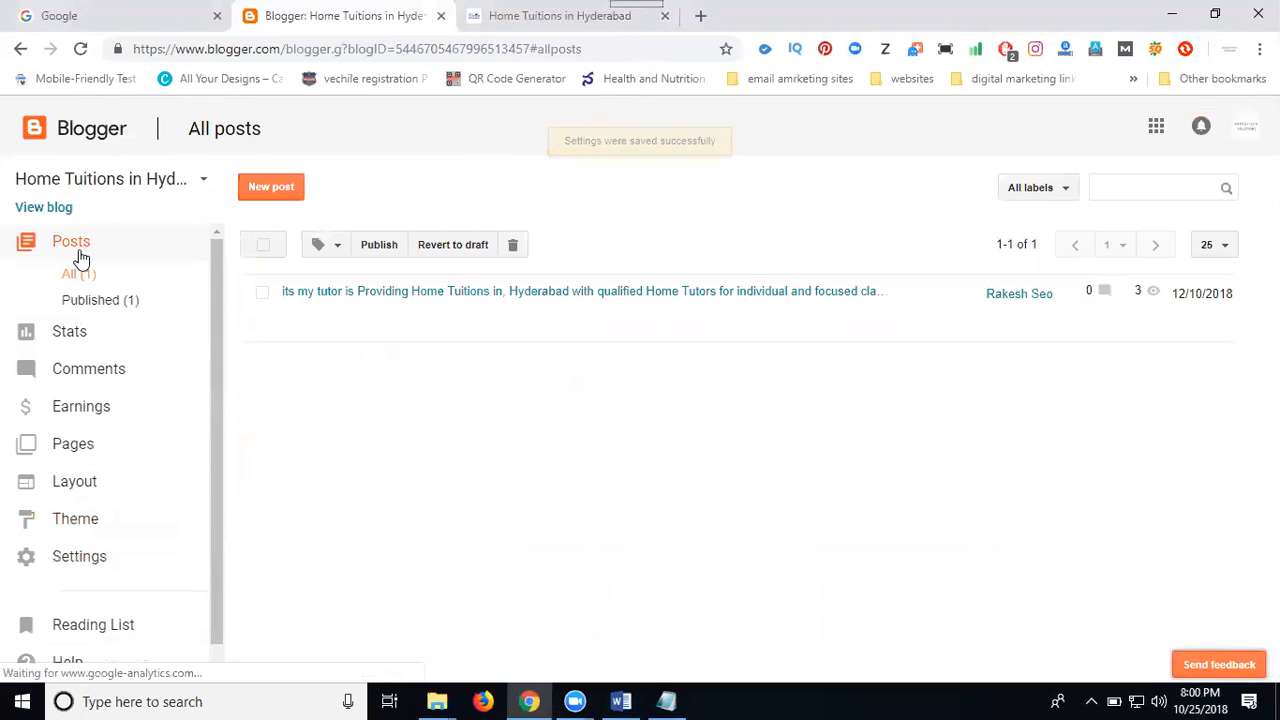
pyautogui.click(296, 326)
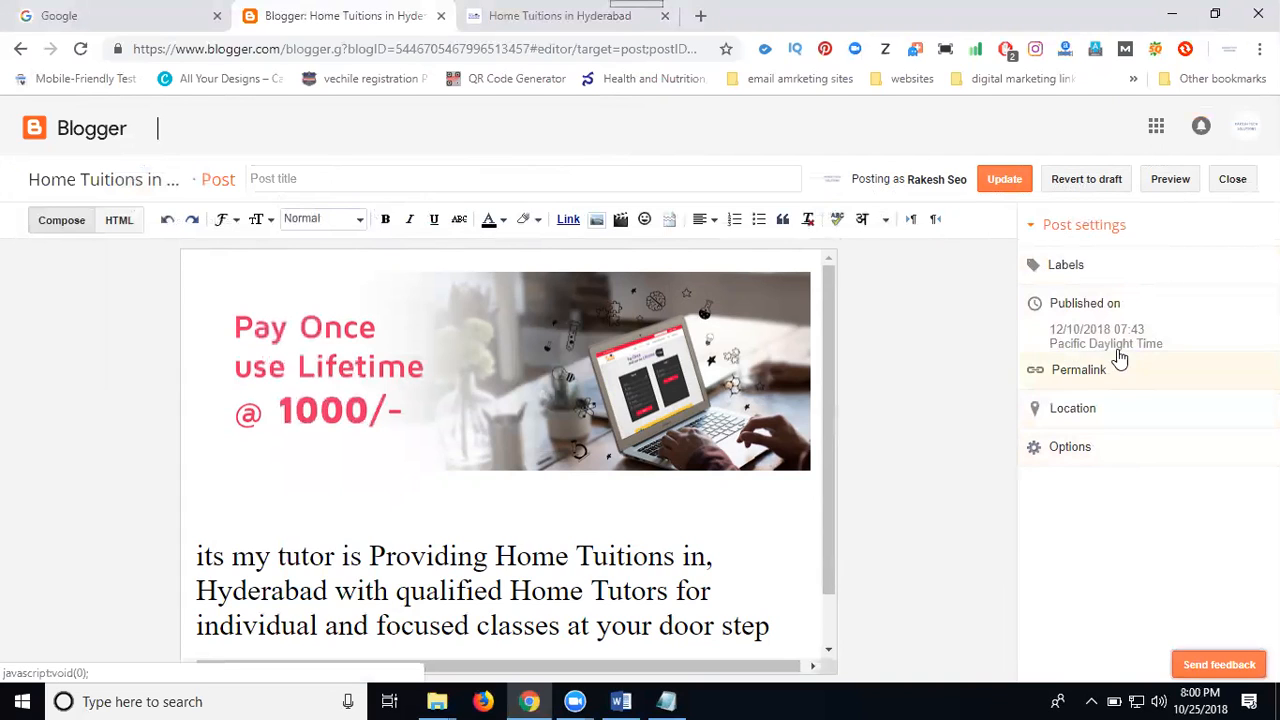
pyautogui.click(1230, 186)
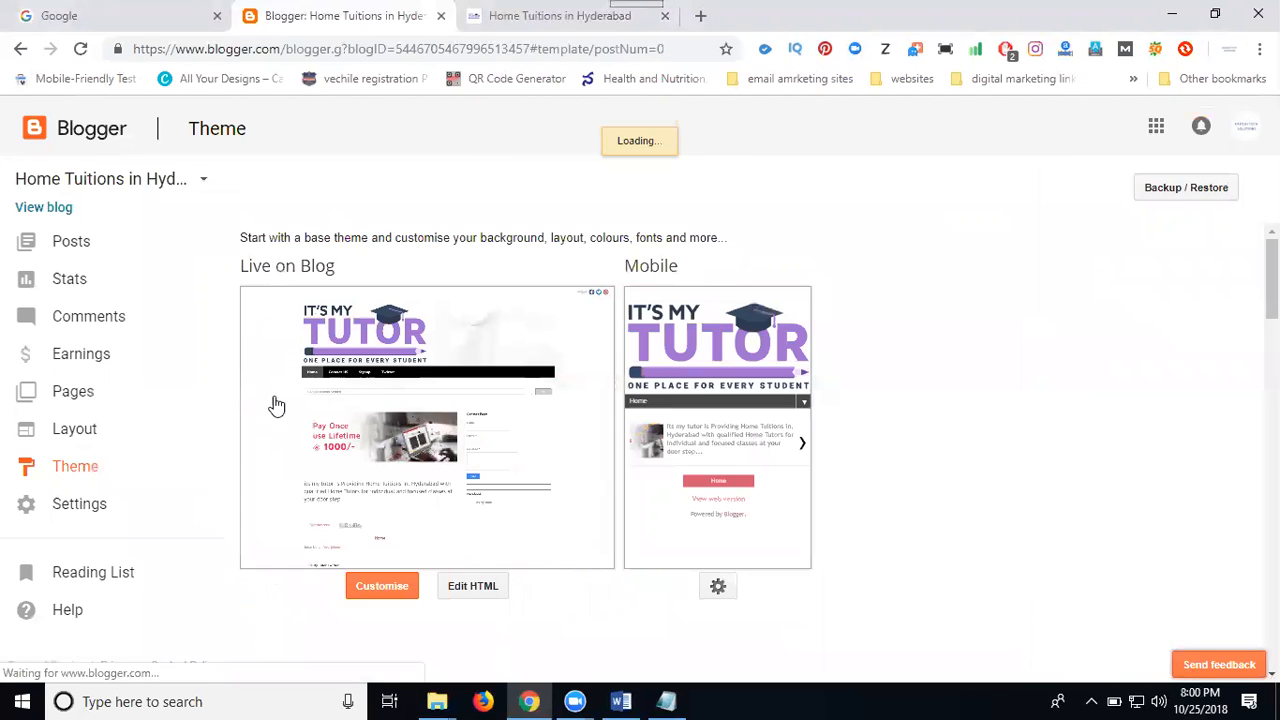
# Open the Contact US page in the editor to check which page settings it offers, and close it
pyautogui.click(115, 398)
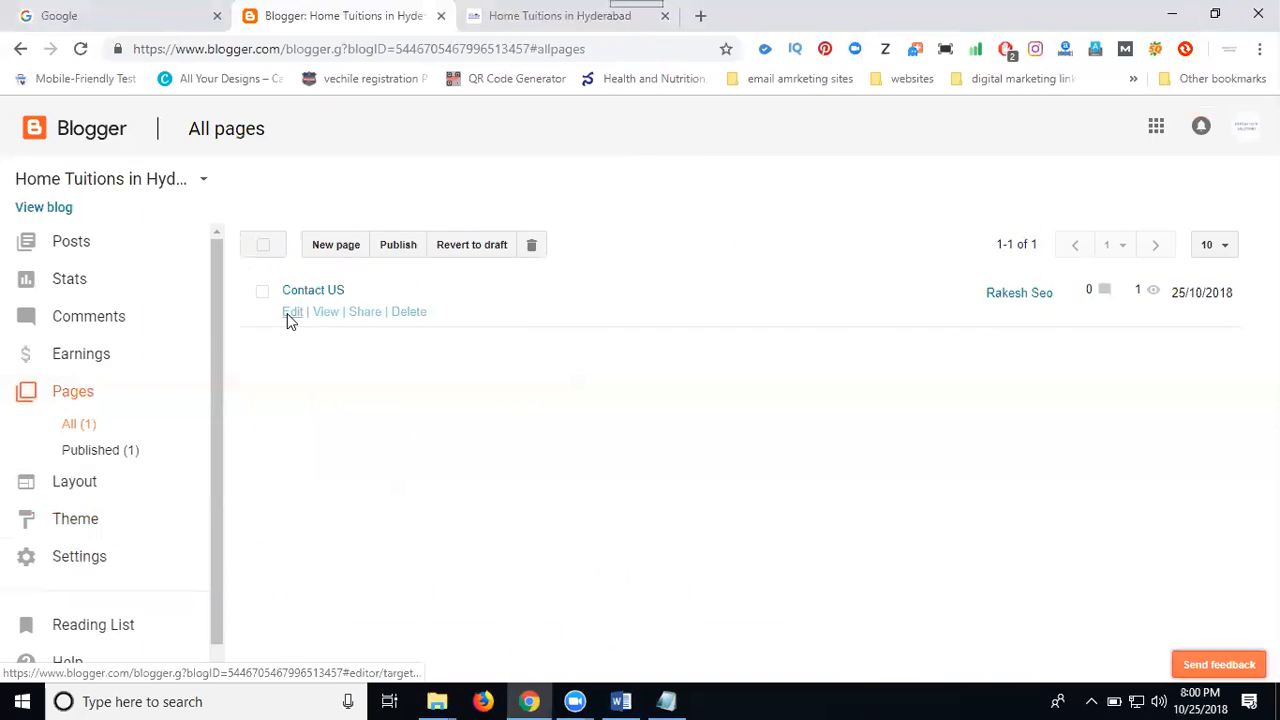
pyautogui.click(287, 313)
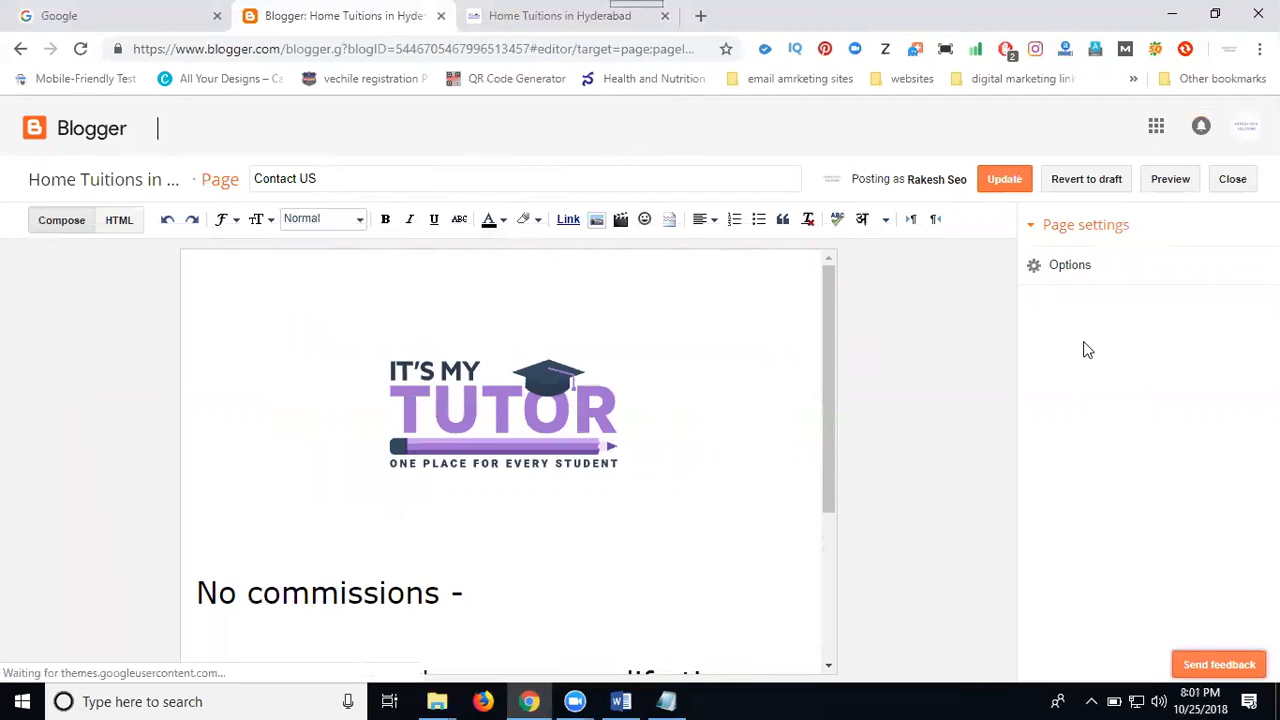
pyautogui.click(1241, 182)
# Enable the blog's meta search description in Search preferences, keeping the prefilled text, and save the change
pyautogui.click(121, 566)
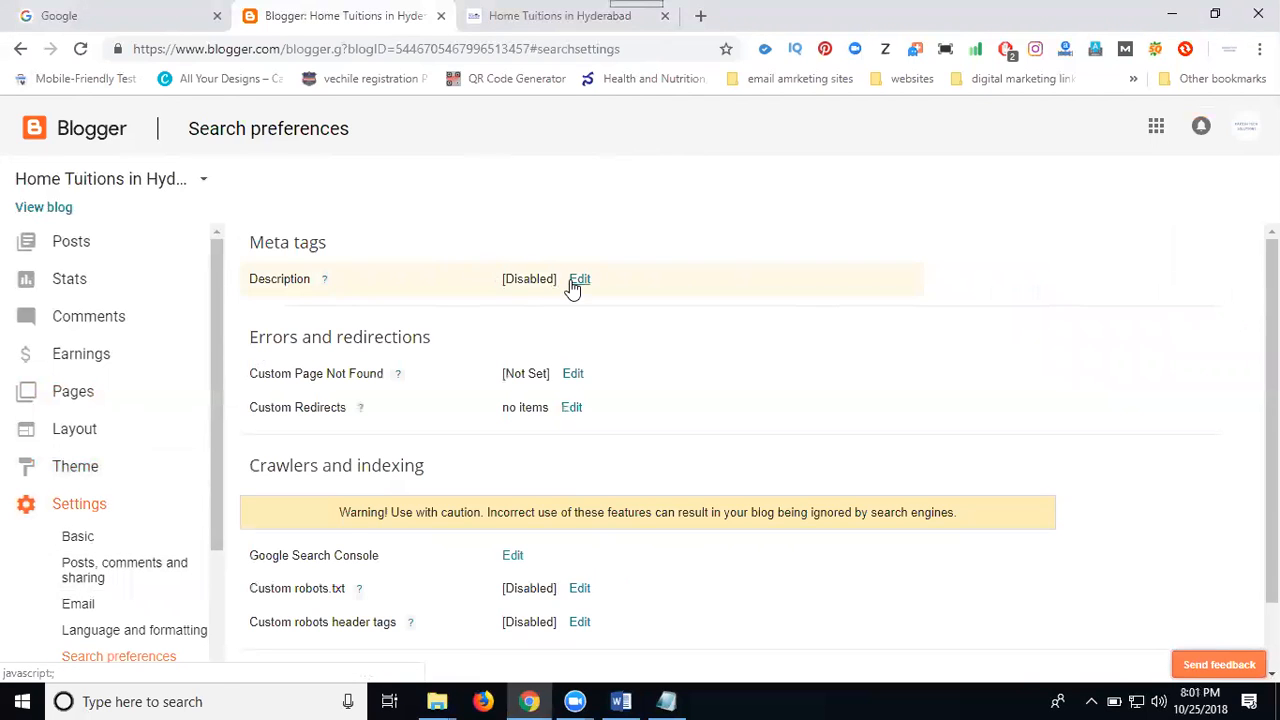
pyautogui.click(579, 279)
pyautogui.click(676, 283)
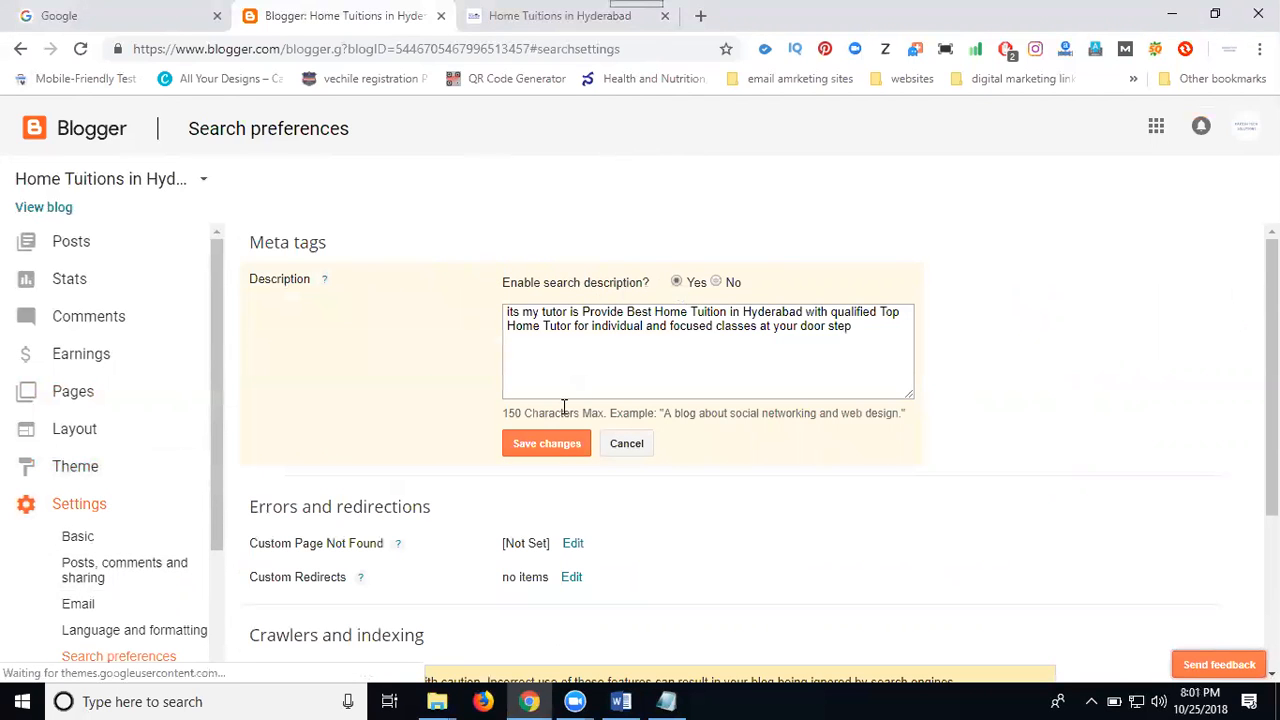
pyautogui.click(551, 443)
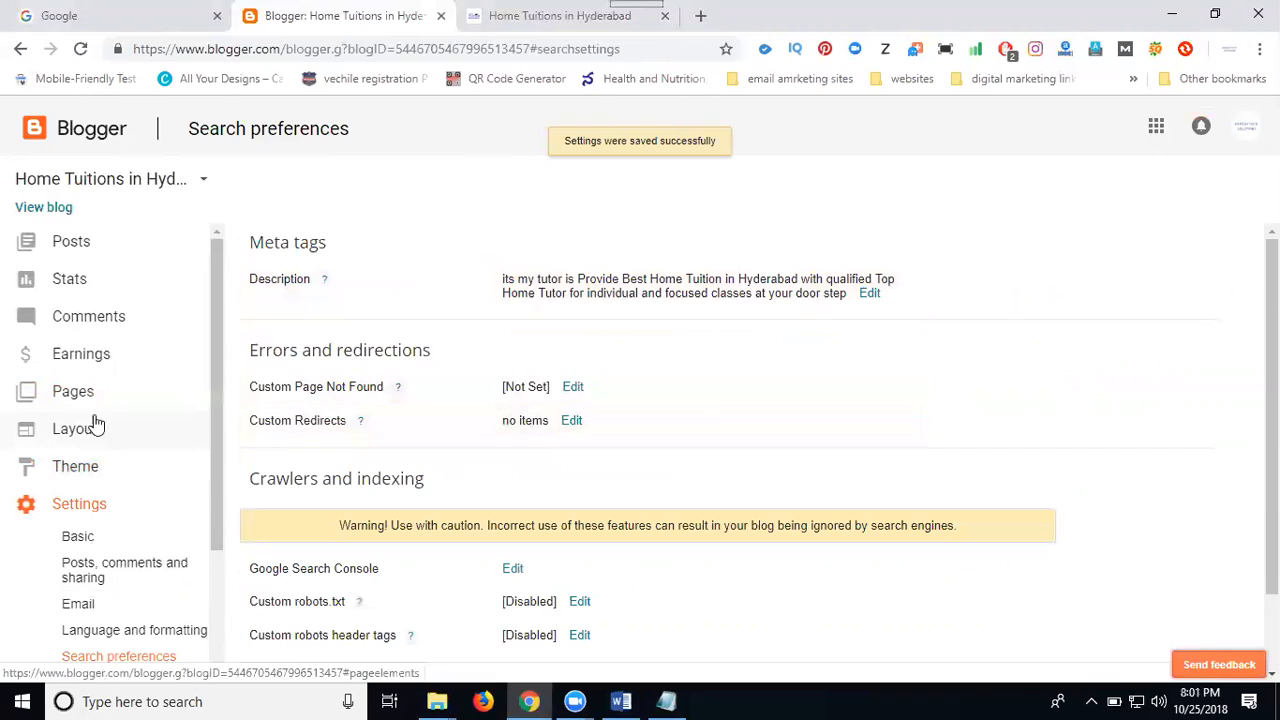
# Reopen the Contact US page to check its search description setting, and close the editor
pyautogui.click(85, 395)
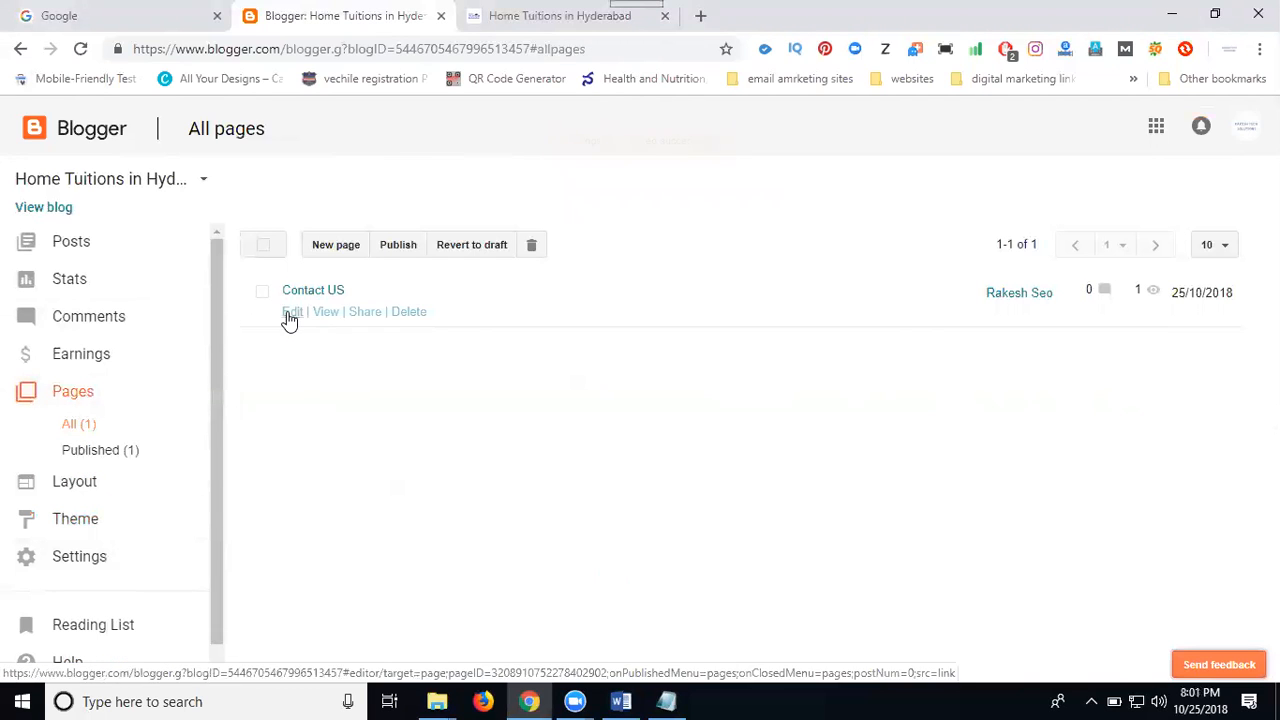
pyautogui.click(290, 314)
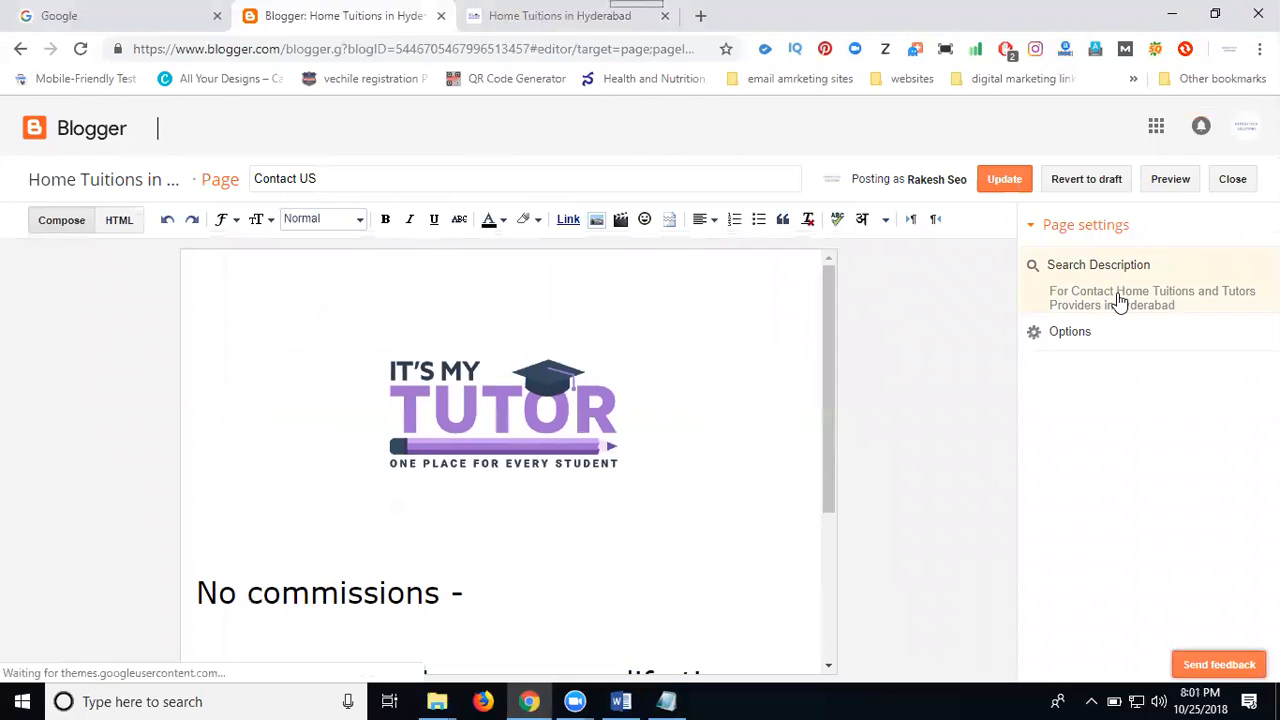
pyautogui.click(1232, 179)
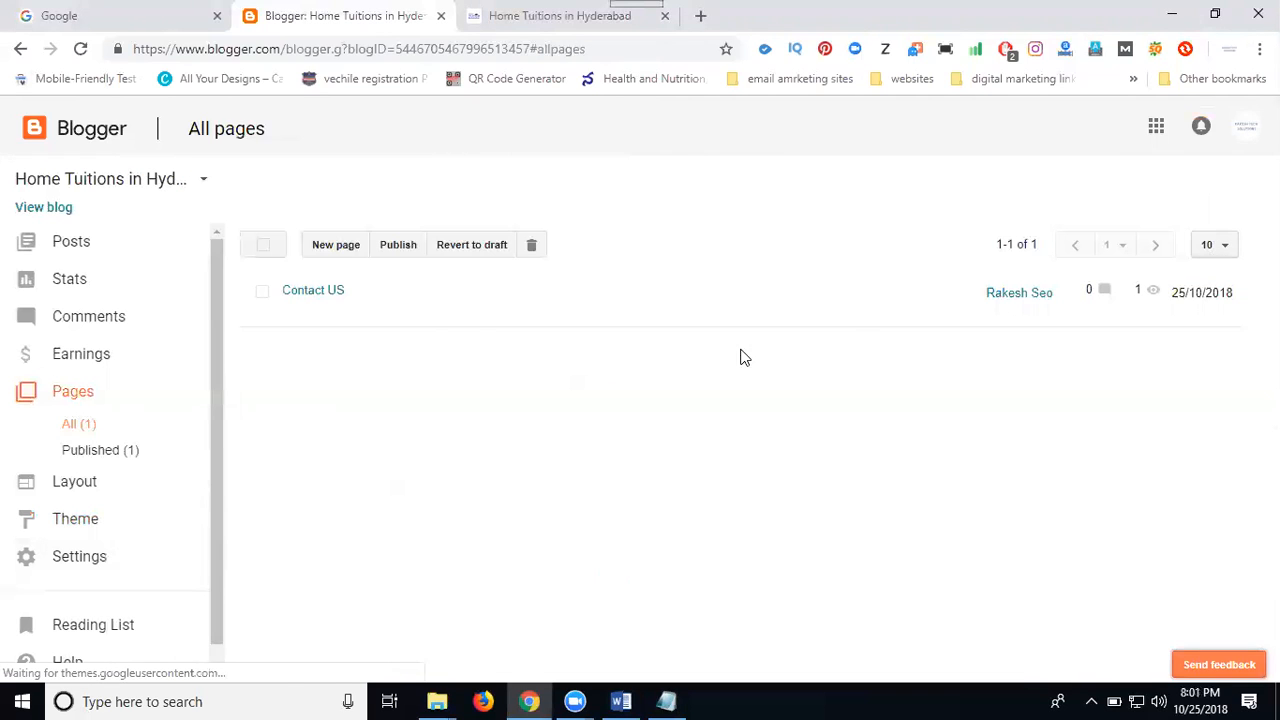
# Edit the published post and paste "its my tutor is Provide Best" from the Word document's meta description into its search description
pyautogui.click(111, 252)
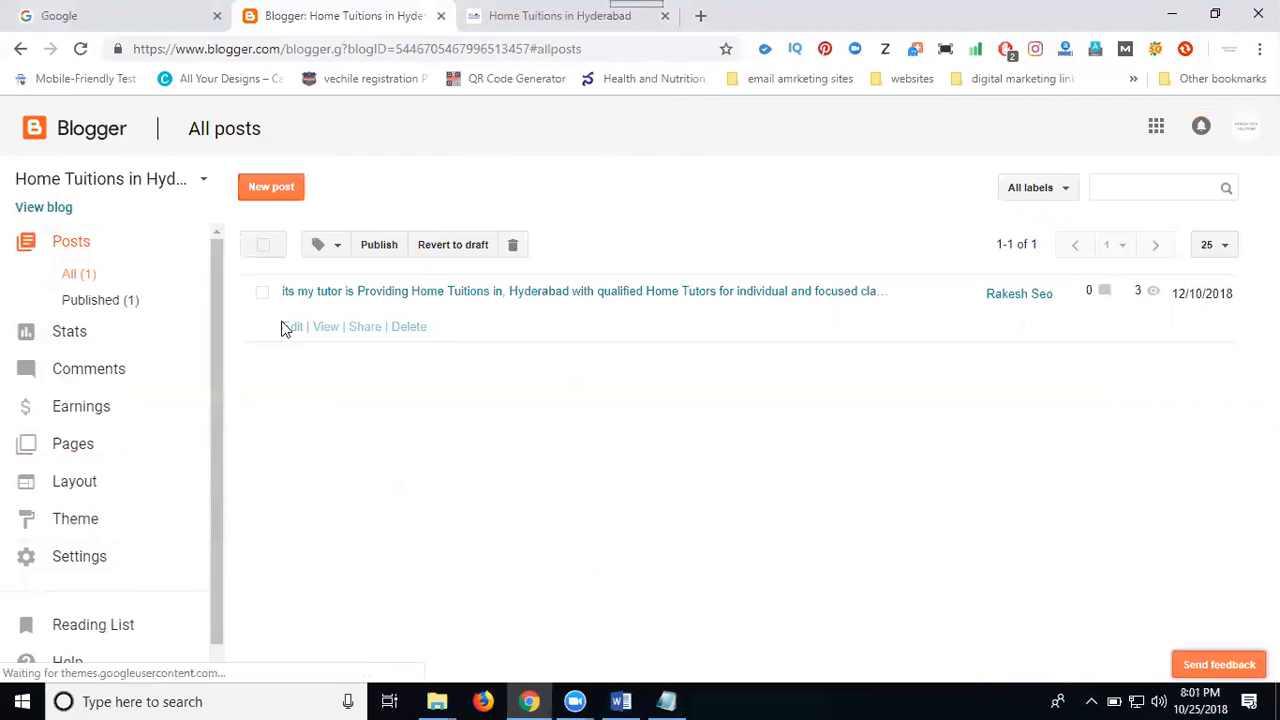
pyautogui.click(290, 327)
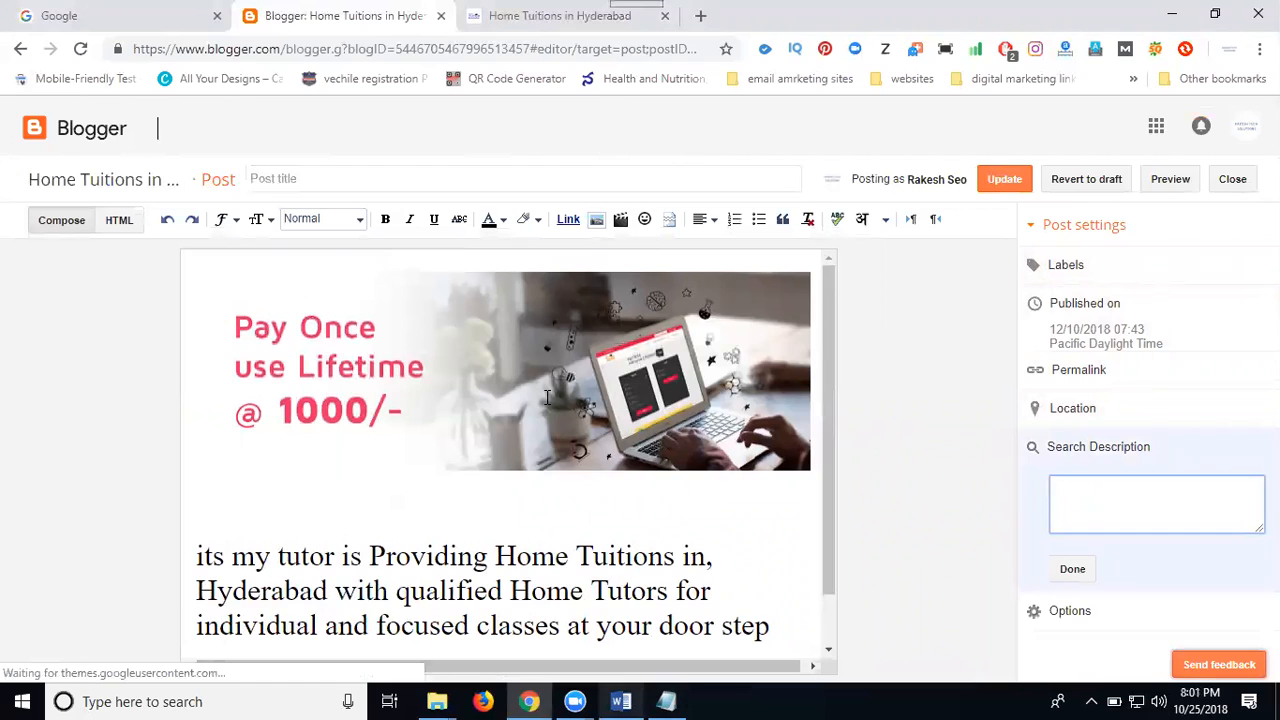
pyautogui.hotkey('alt', 'Tab')
pyautogui.scroll(-1, 547, 395)
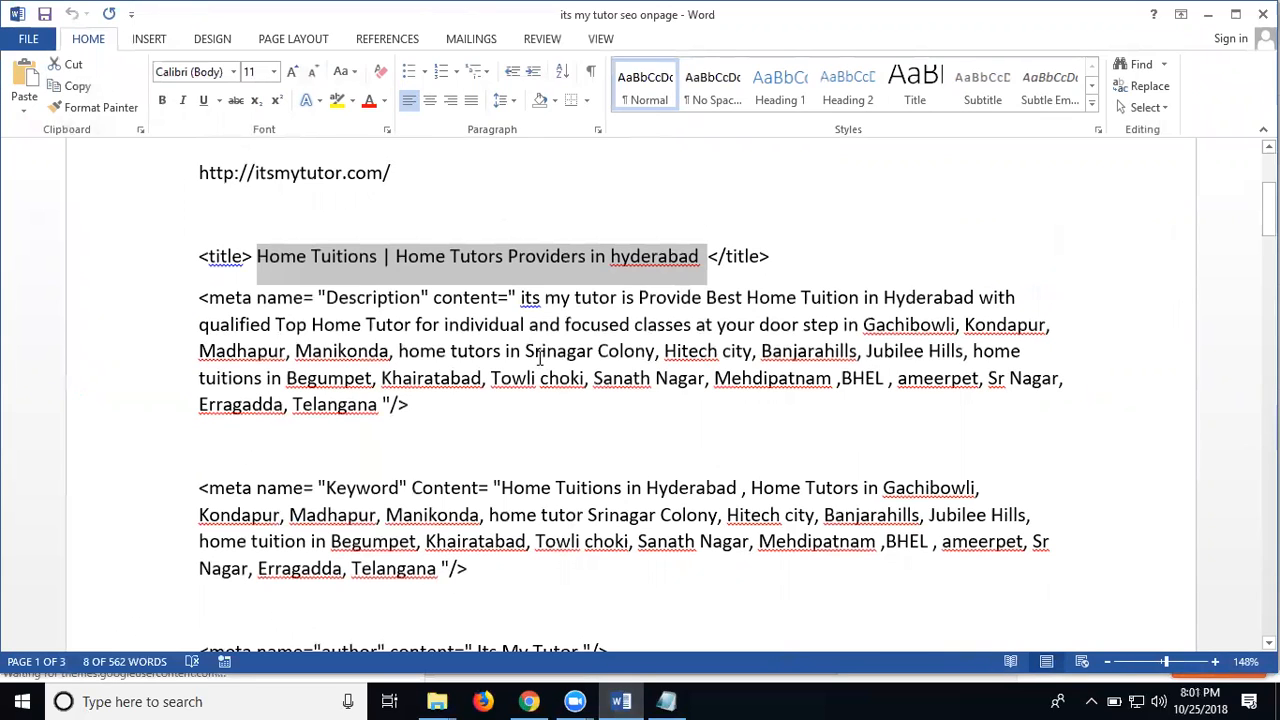
pyautogui.click(661, 293)
pyautogui.moveTo(520, 297); pyautogui.dragTo(731, 302)
pyautogui.hotkey('ctrl', 'c')
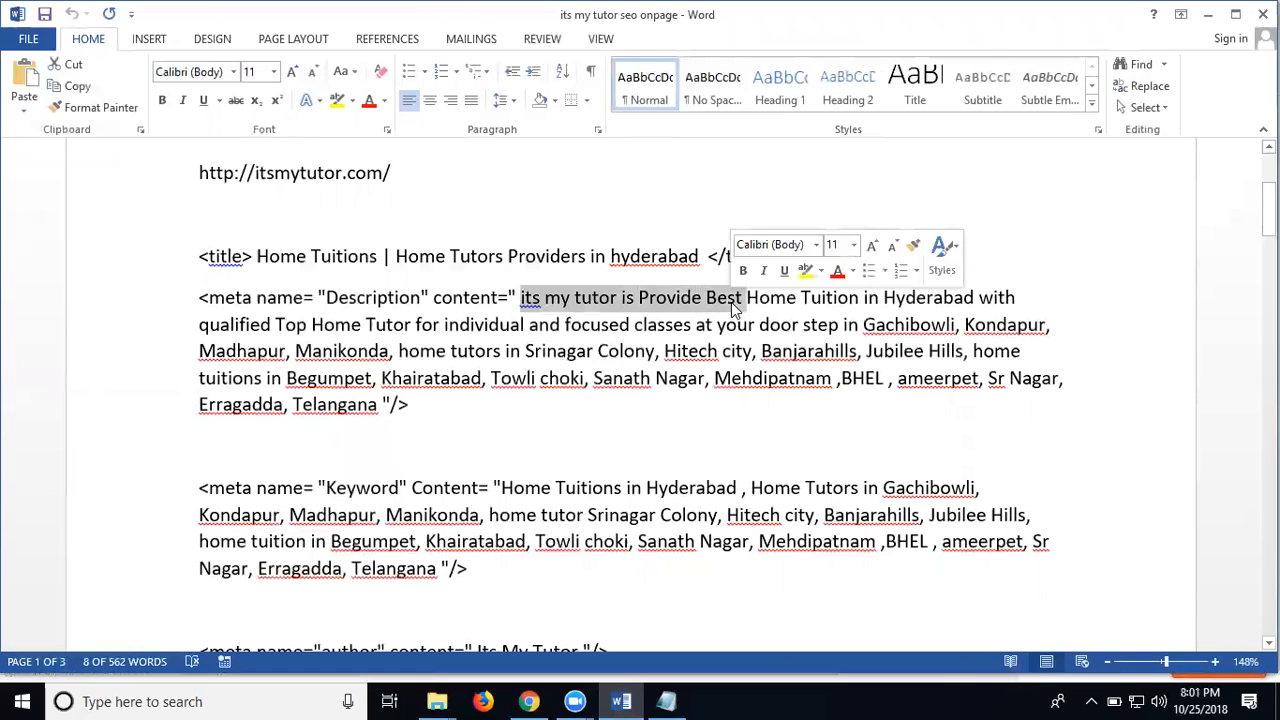
pyautogui.hotkey('alt', 'Tab')
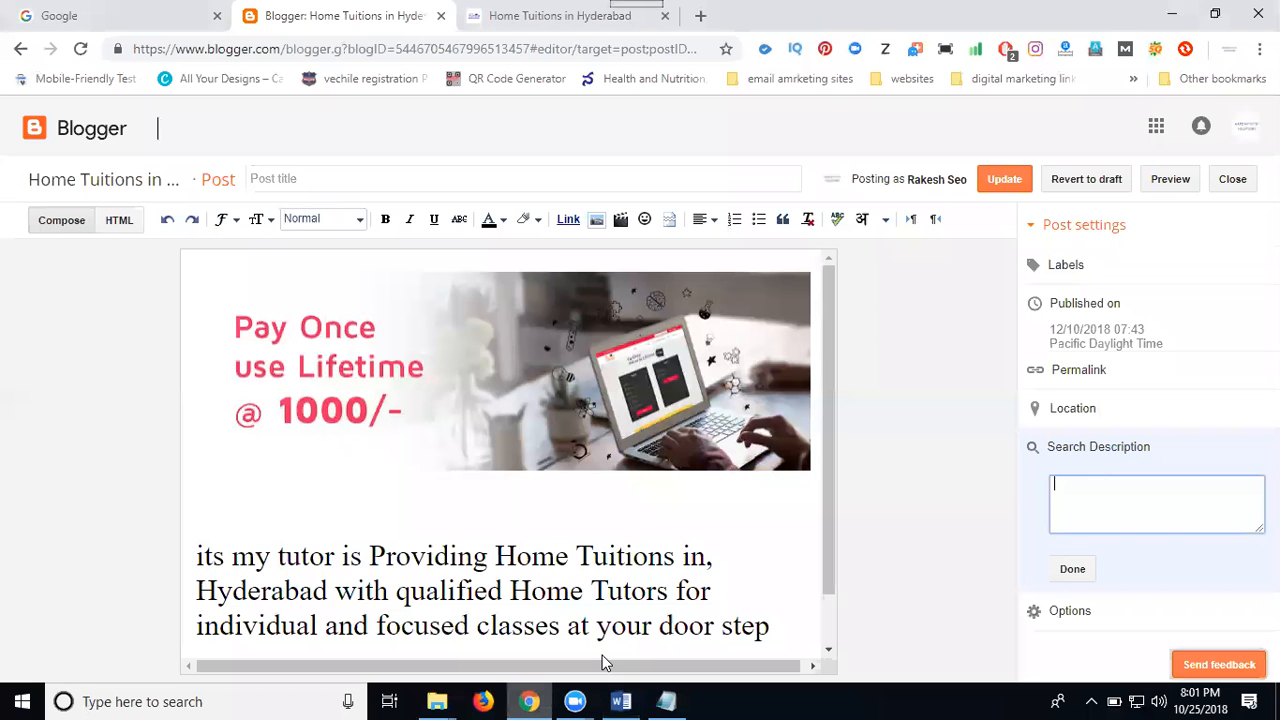
pyautogui.hotkey('ctrl', 'v')
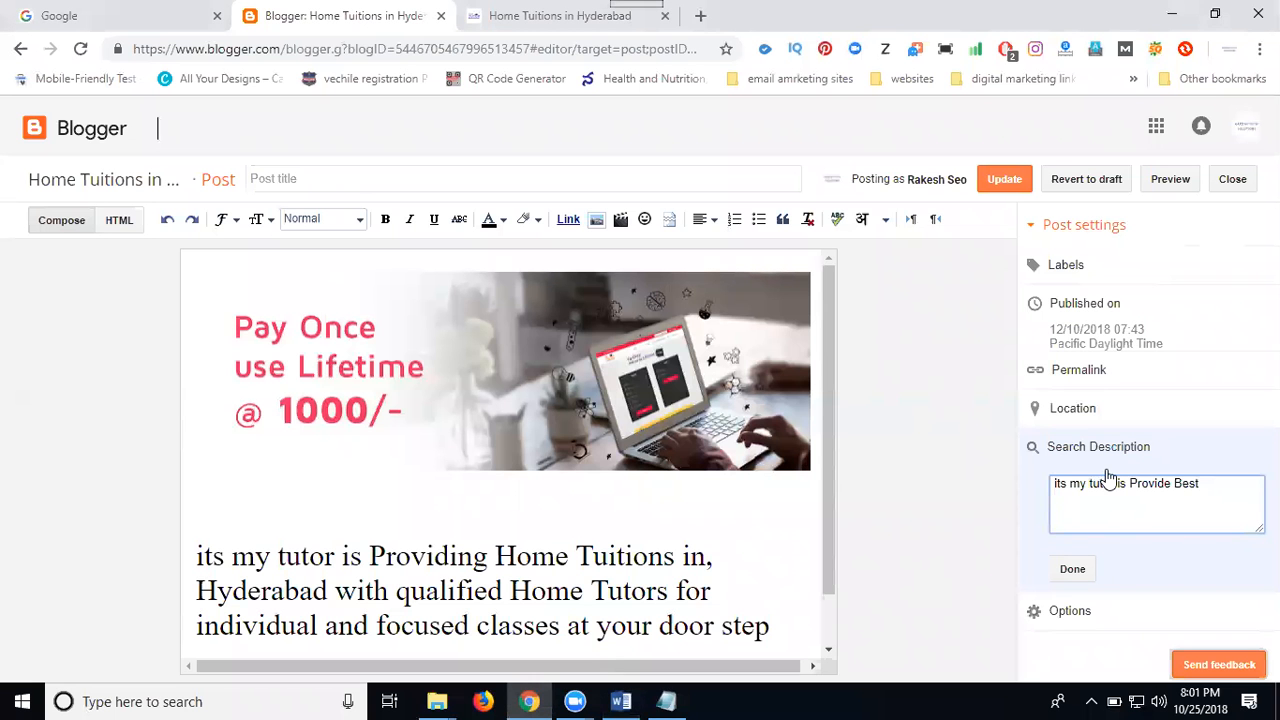
# Complete the post's search description with "Home Tuitions ANd Home Tutor in Hyderabad" and confirm it
pyautogui.write('Home Tuitions ANd Home Tu')
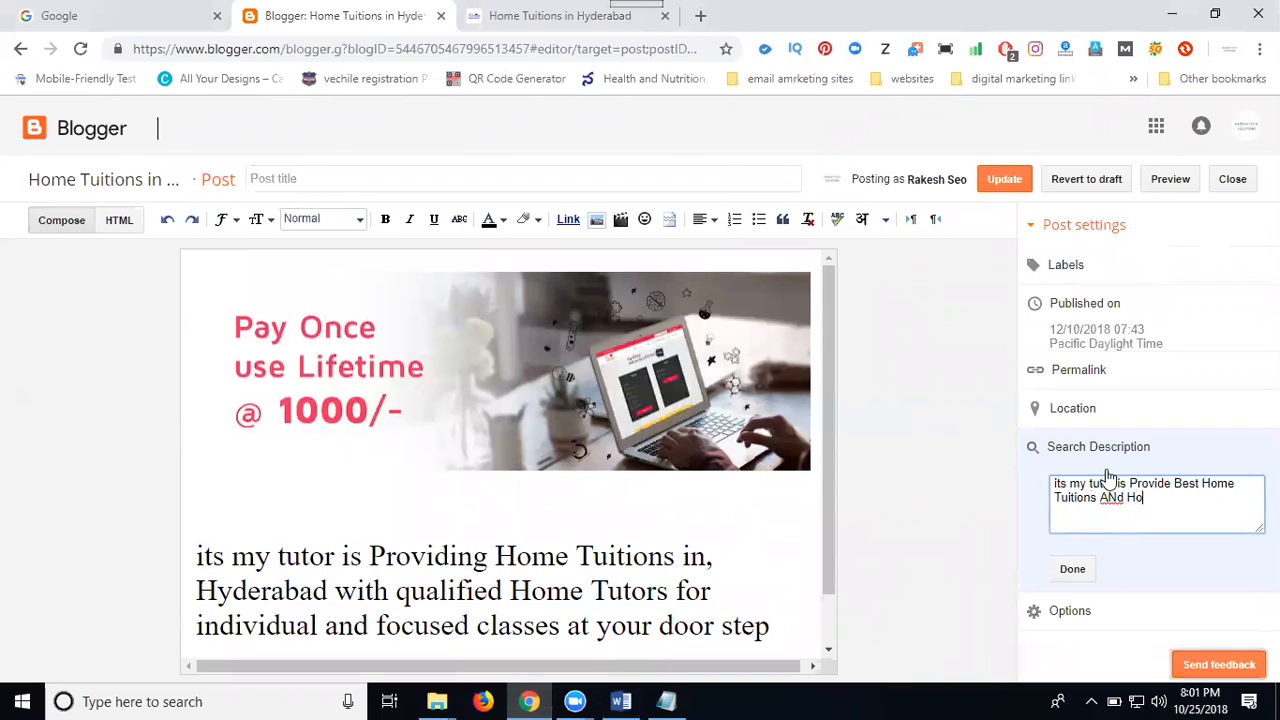
pyautogui.write('tor in Hyderabad')
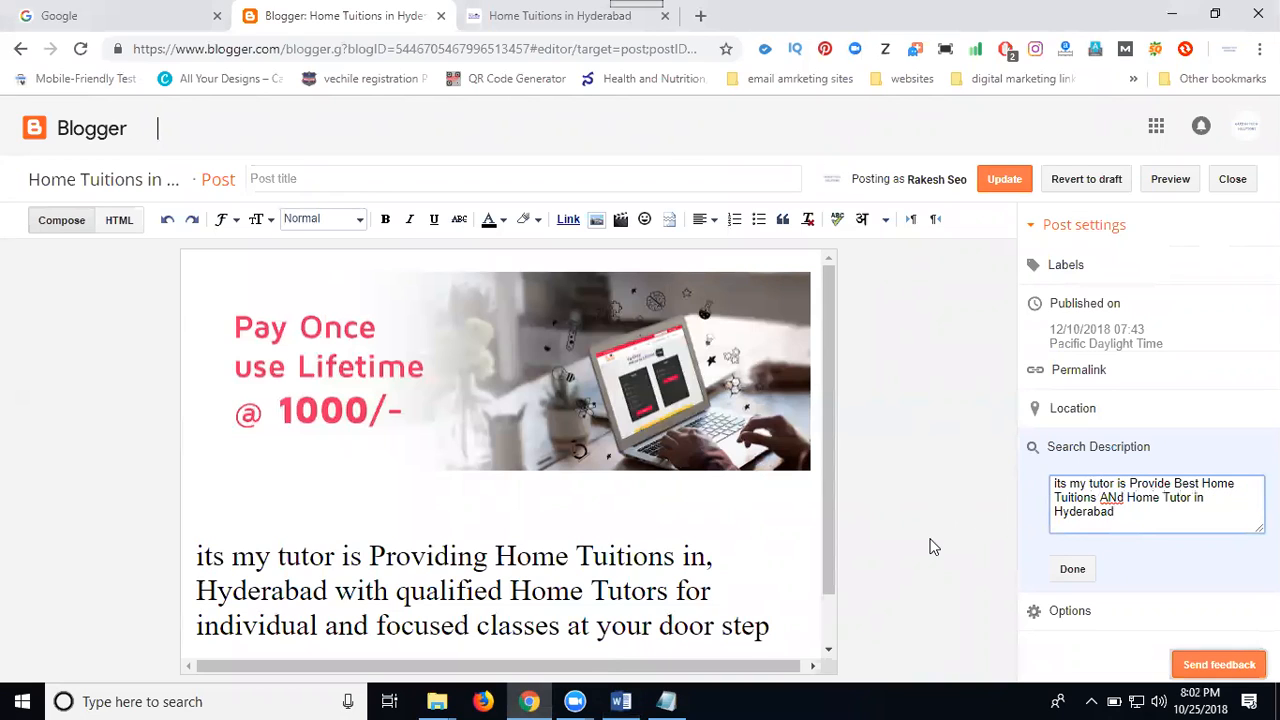
pyautogui.click(1072, 568)
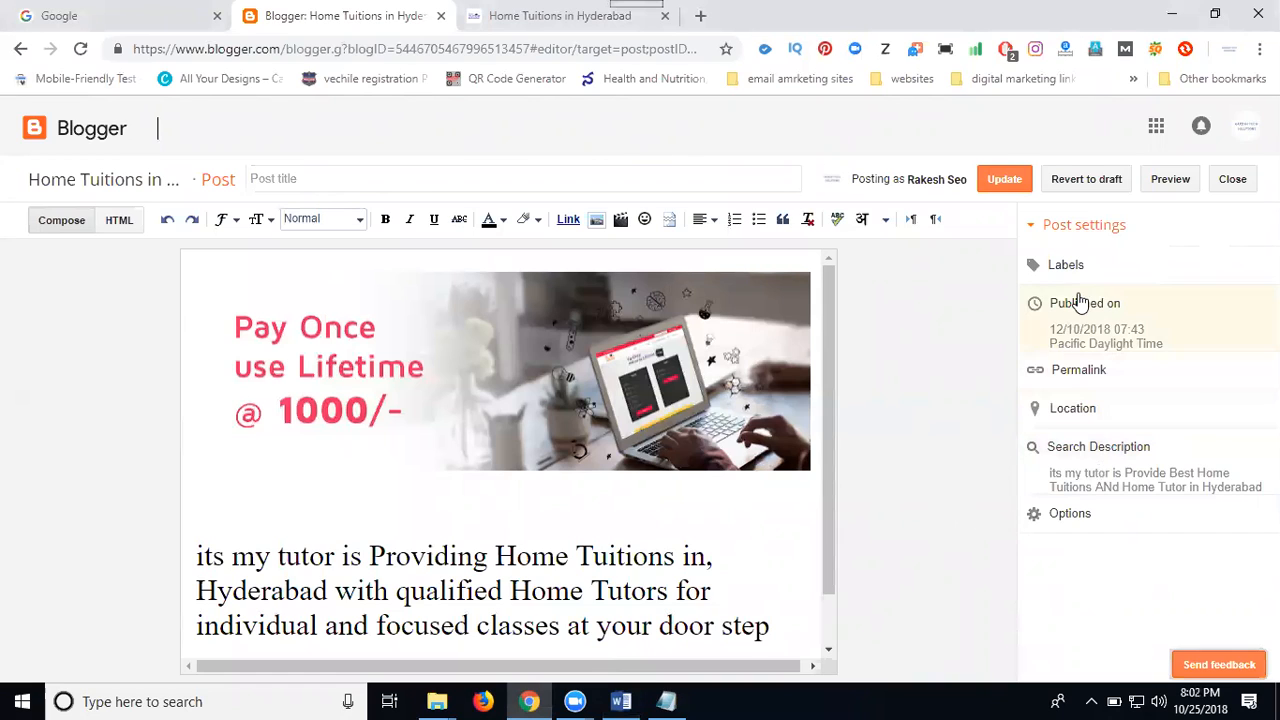
# Add the labels "home tuitions, home tutor, home tuition, home tutors" to the post
pyautogui.click(1067, 266)
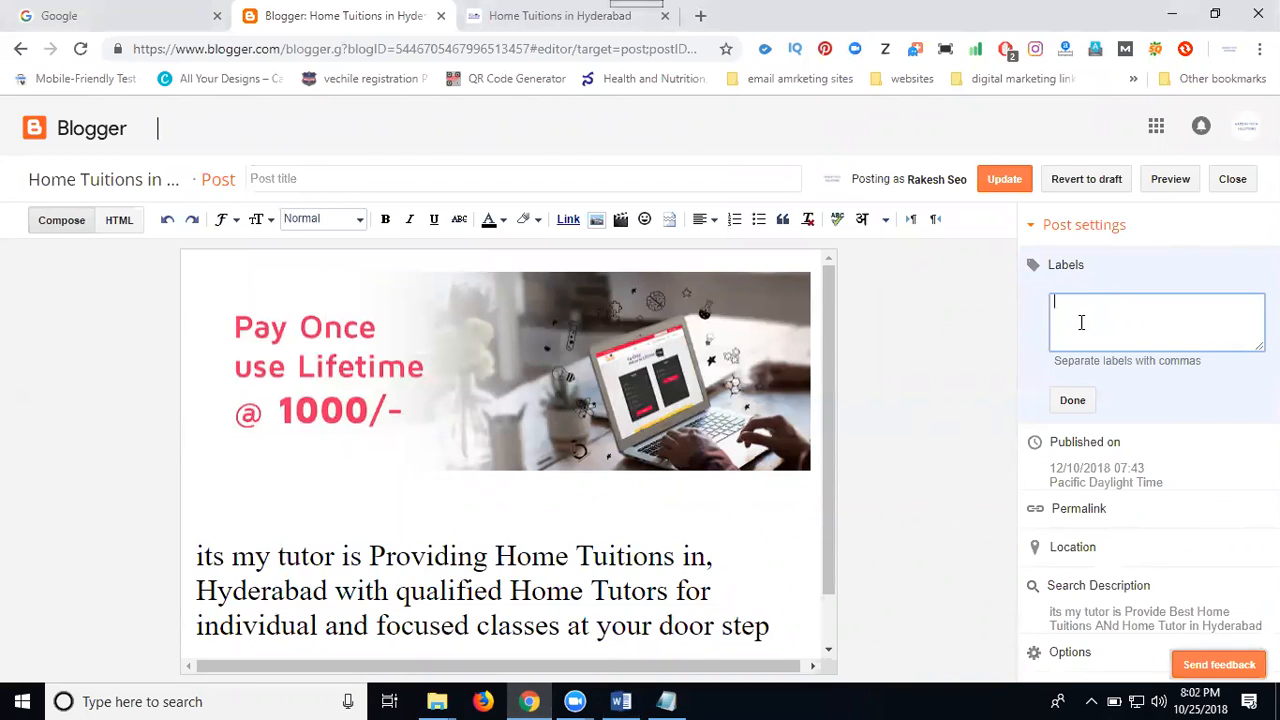
pyautogui.write('home tuitions, home tutor')
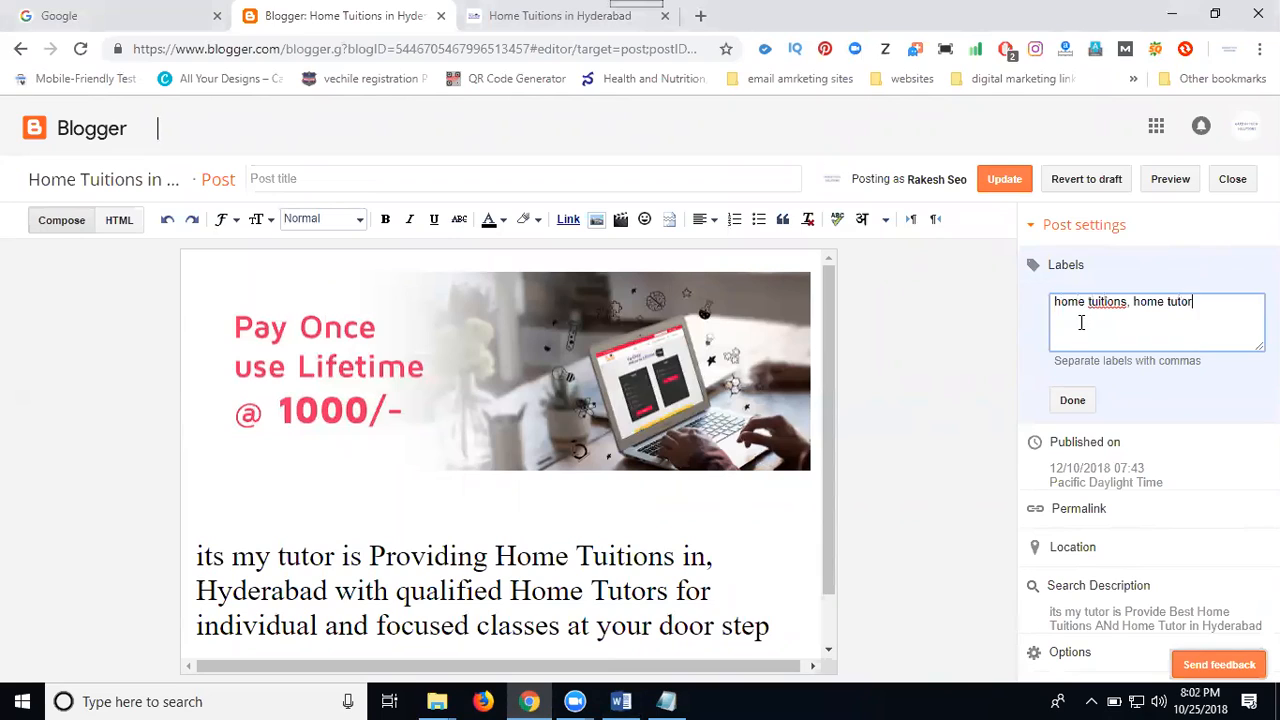
pyautogui.write(', home tuition, home tutor')
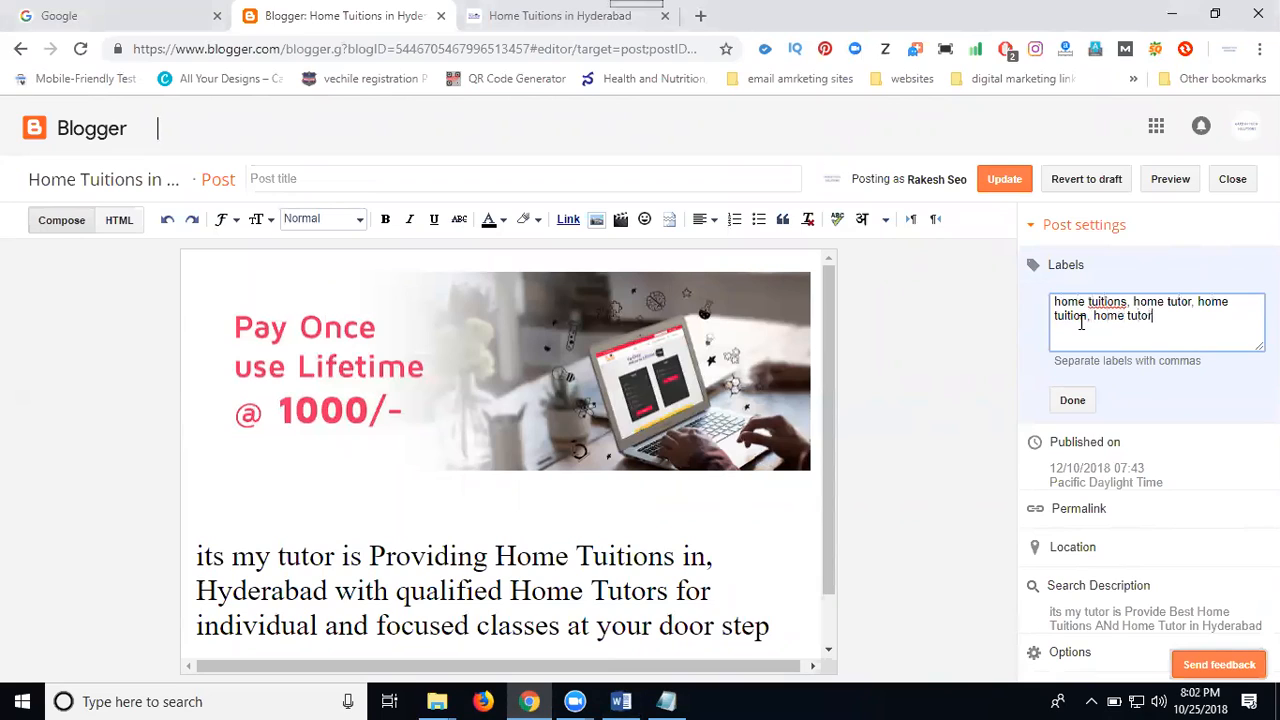
pyautogui.write('s, home teachers, maths, chemistry, physics')
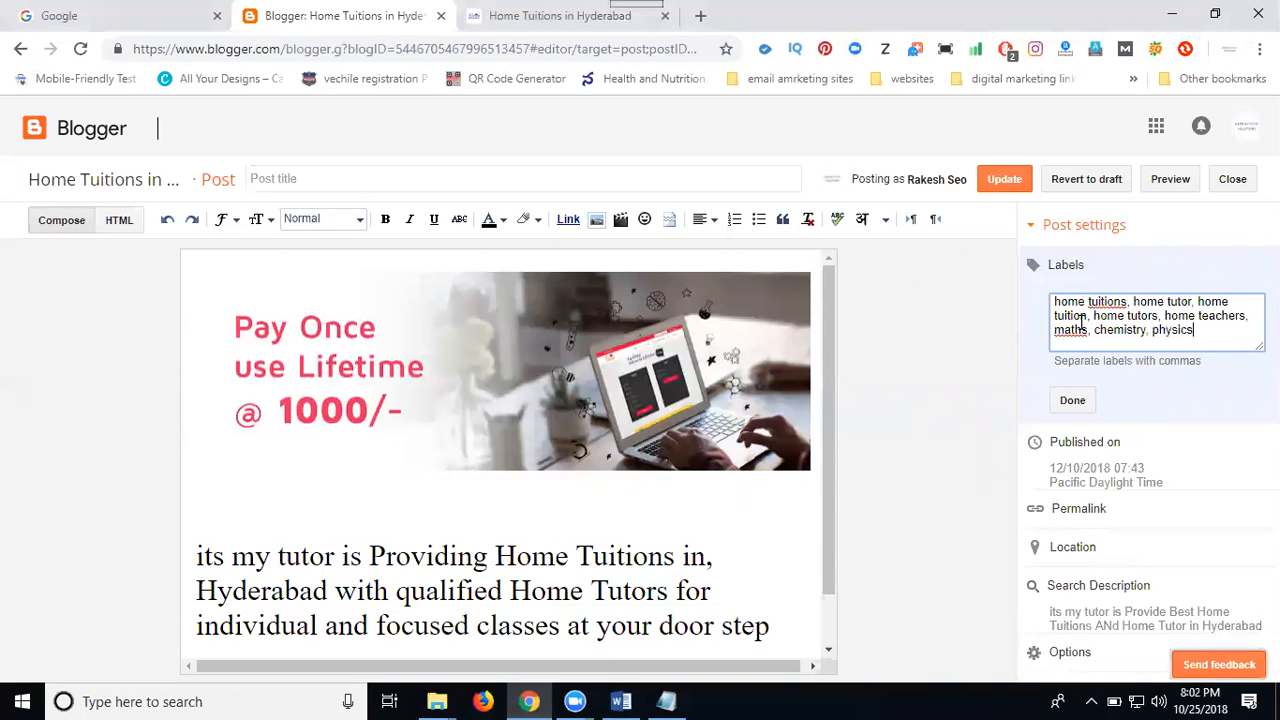
pyautogui.write(', neet, iit jee, eamcet')
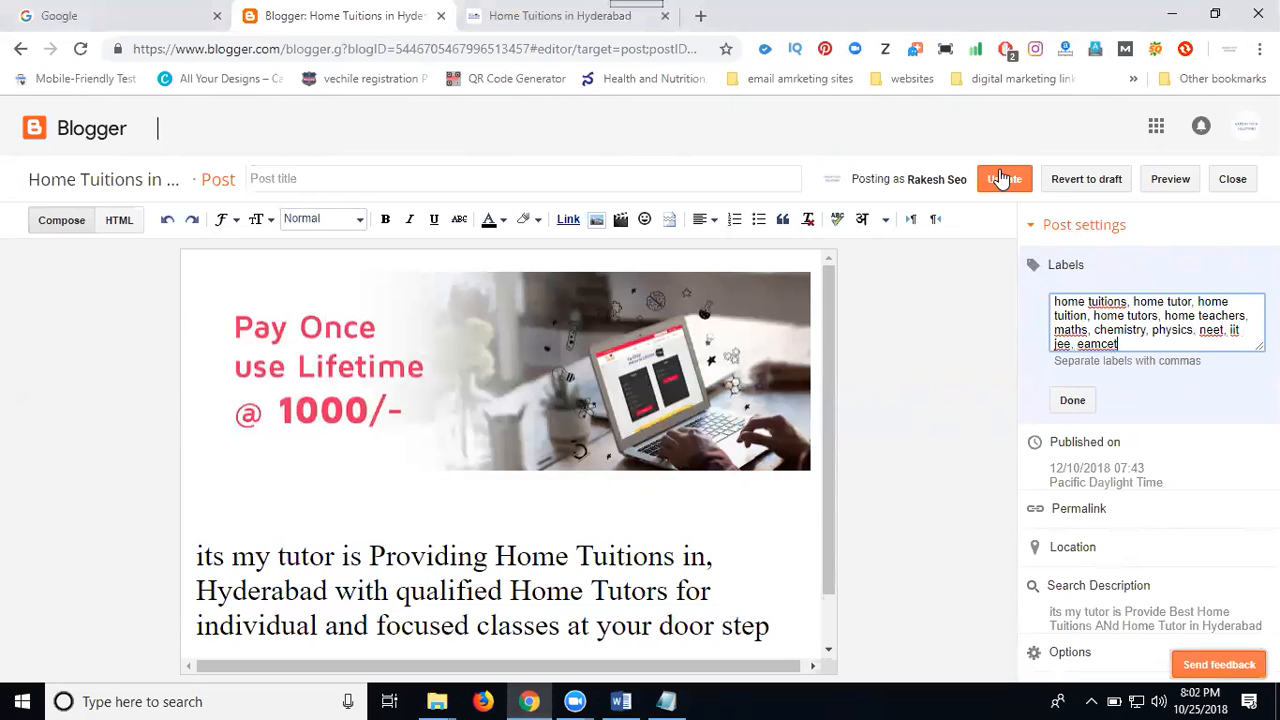
# Append the labels "home teachers, maths, chemistry, physics, neet, iit jee, eamcet" and update the post
pyautogui.click(1003, 178)
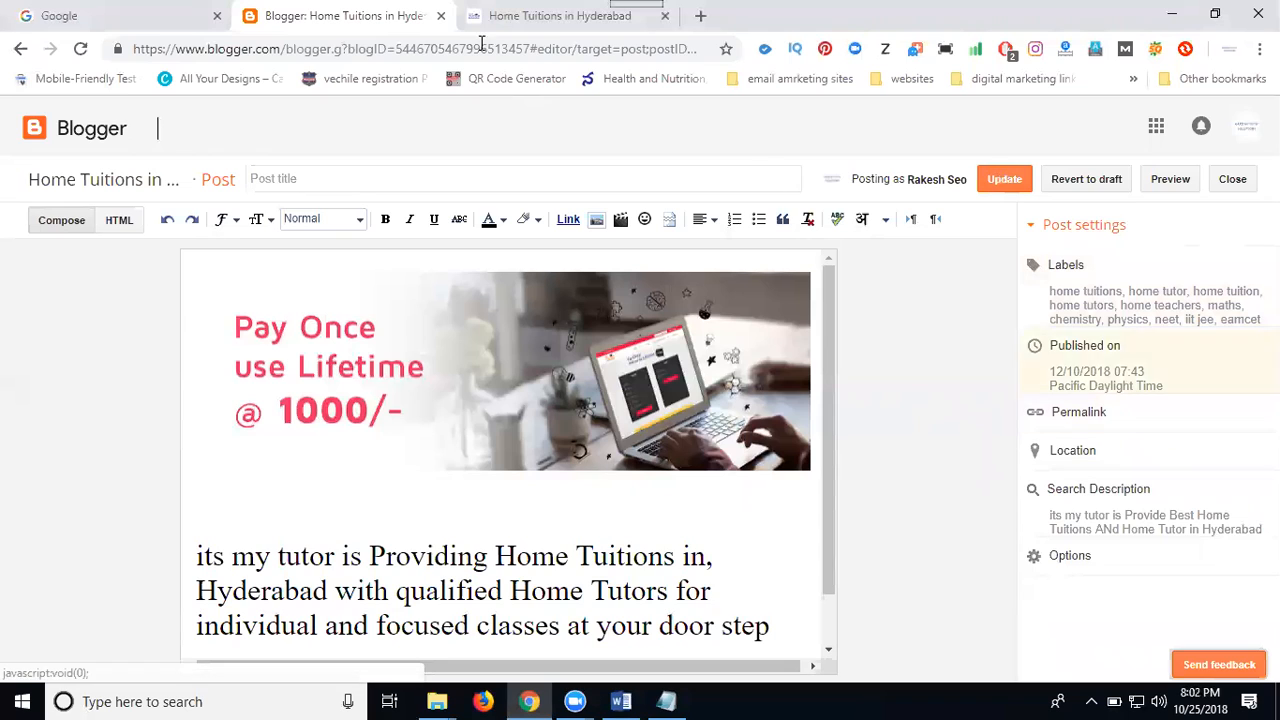
# Reload the live blog and inspect the title and description meta tags in its page source
pyautogui.click(85, 48)
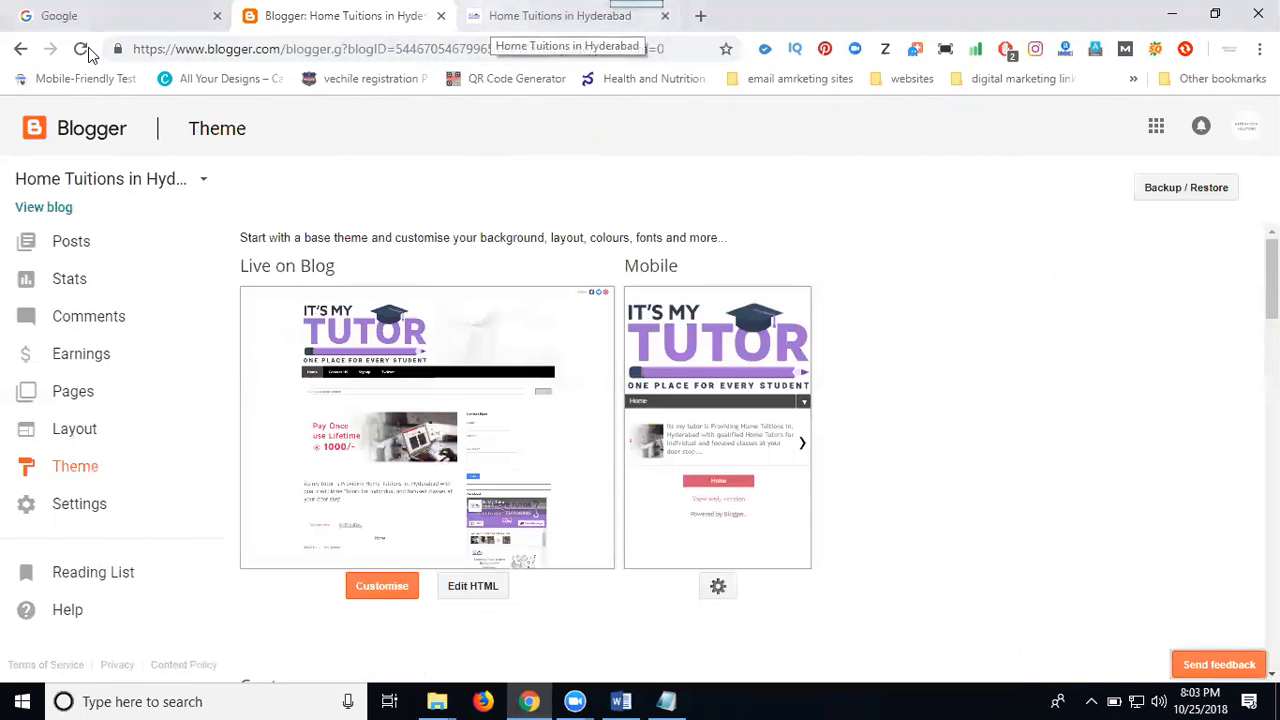
pyautogui.click(490, 18)
pyautogui.click(84, 49)
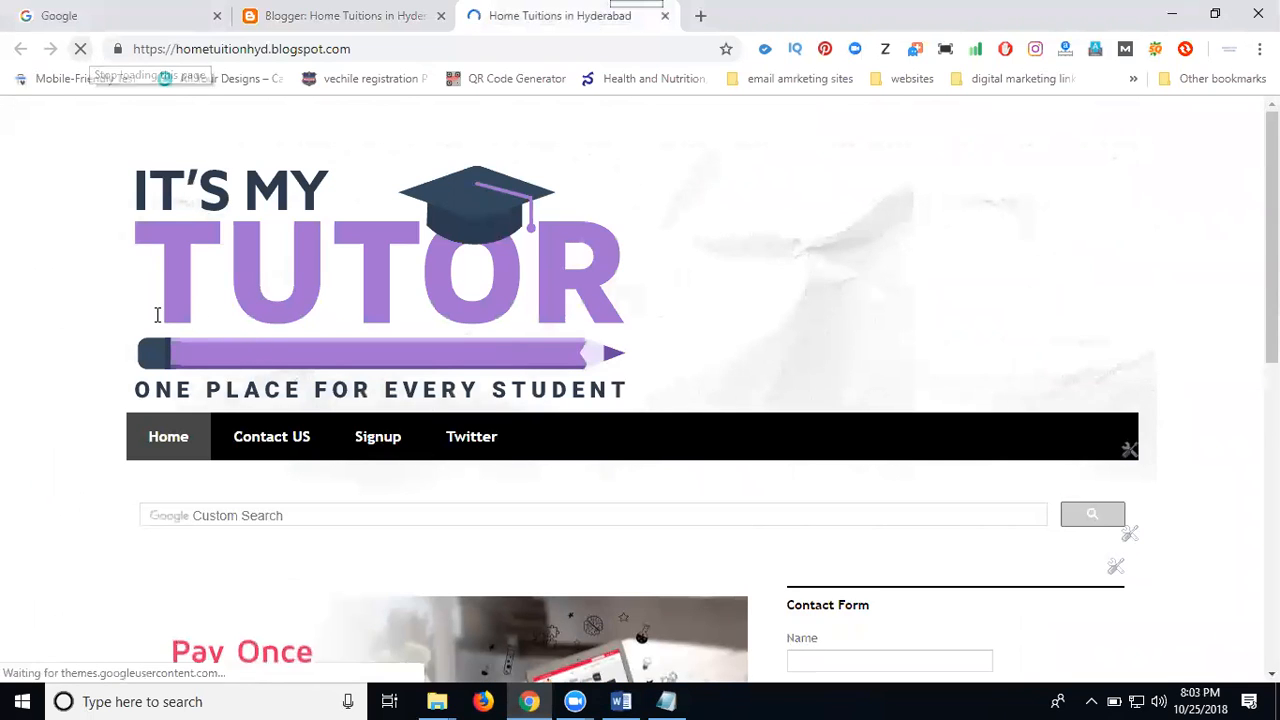
pyautogui.hotkey('ctrl', 'u')
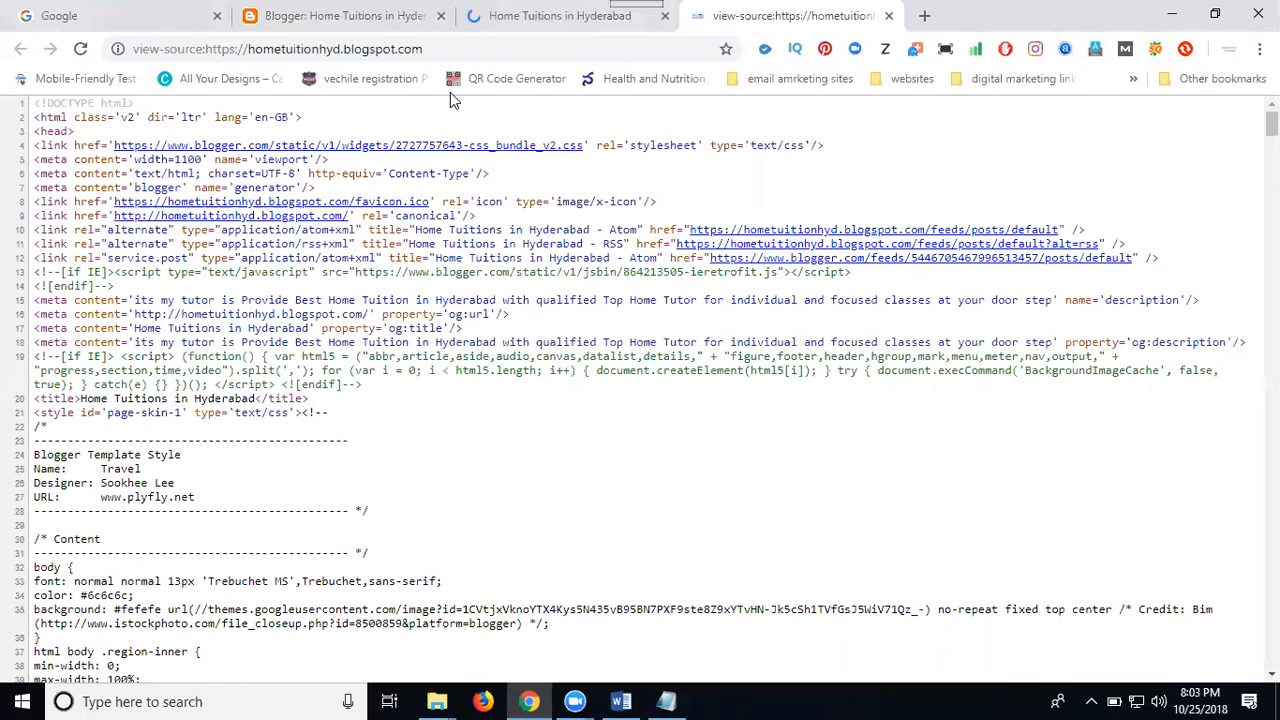
pyautogui.moveTo(134, 328)
pyautogui.mouseDown()
pyautogui.moveTo(730, 357)
pyautogui.moveTo(1200, 343)
pyautogui.moveTo(1126, 357)
pyautogui.mouseUp()
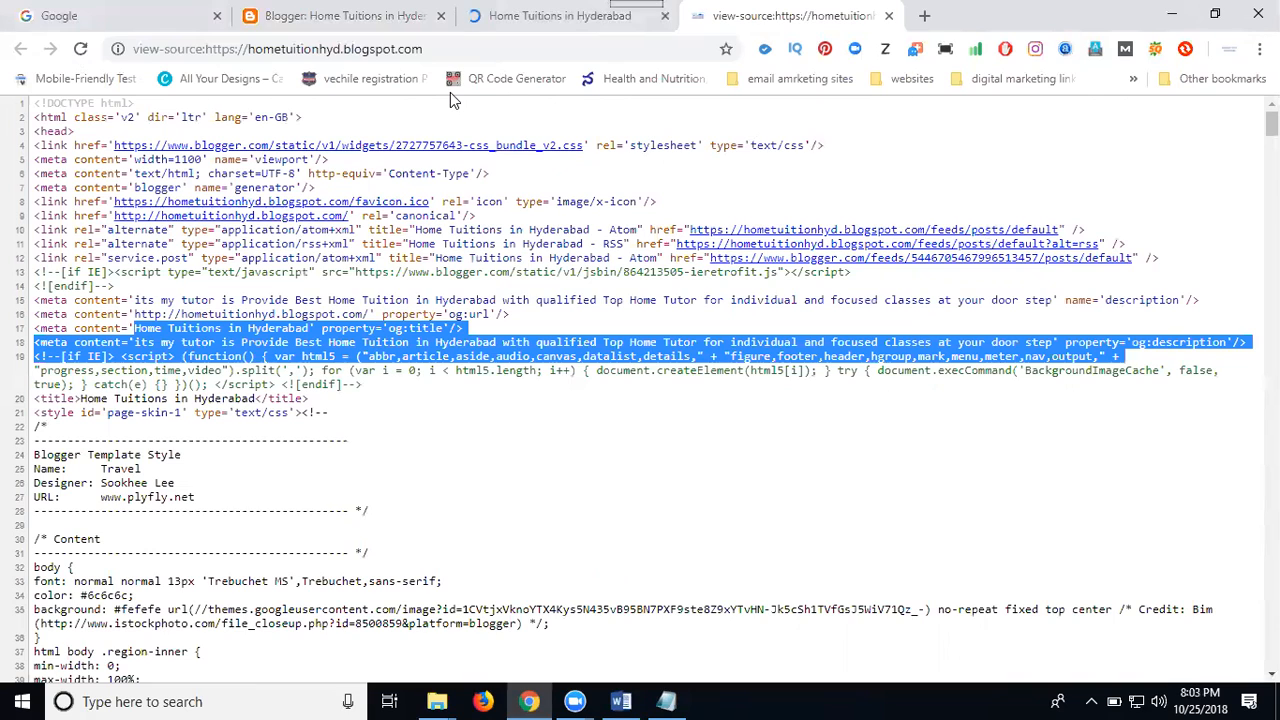
pyautogui.hotkey('ctrl', 'shift', 'Tab')
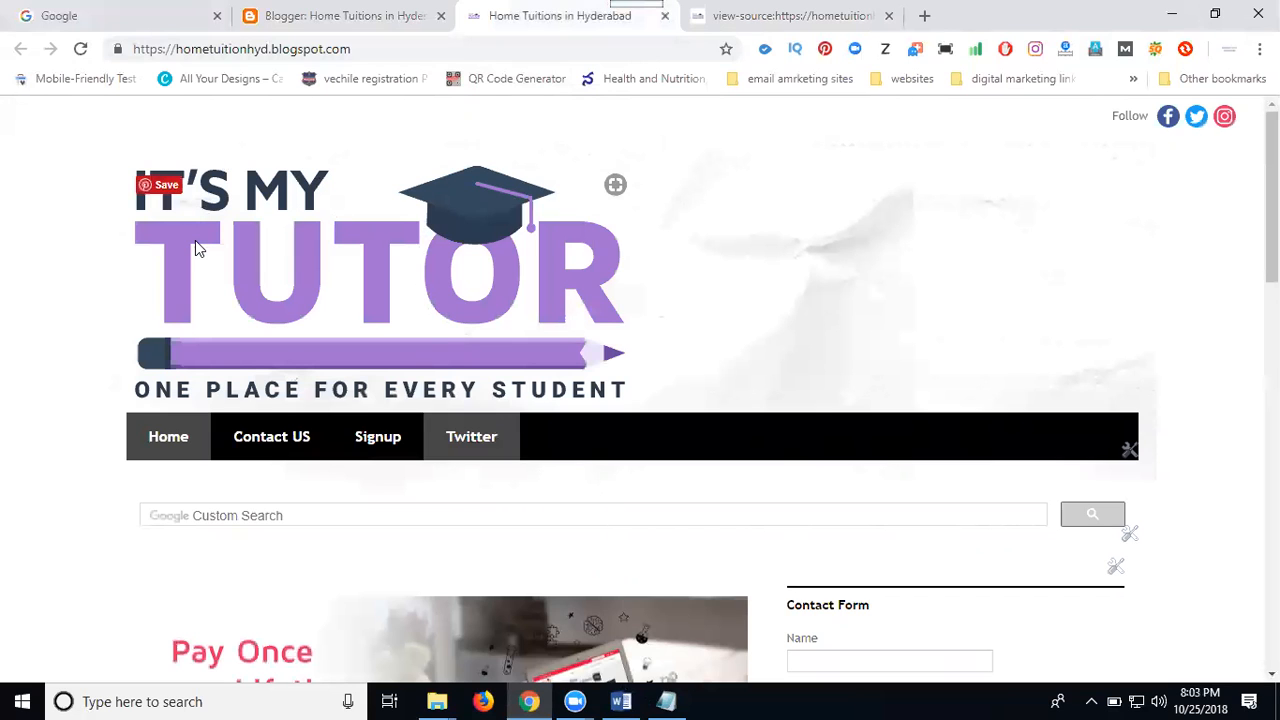
# Select the title, Description, Keyword and author tags in the Word document, and return to the browser
pyautogui.click(621, 701)
pyautogui.scroll(-2, 1177, 33)
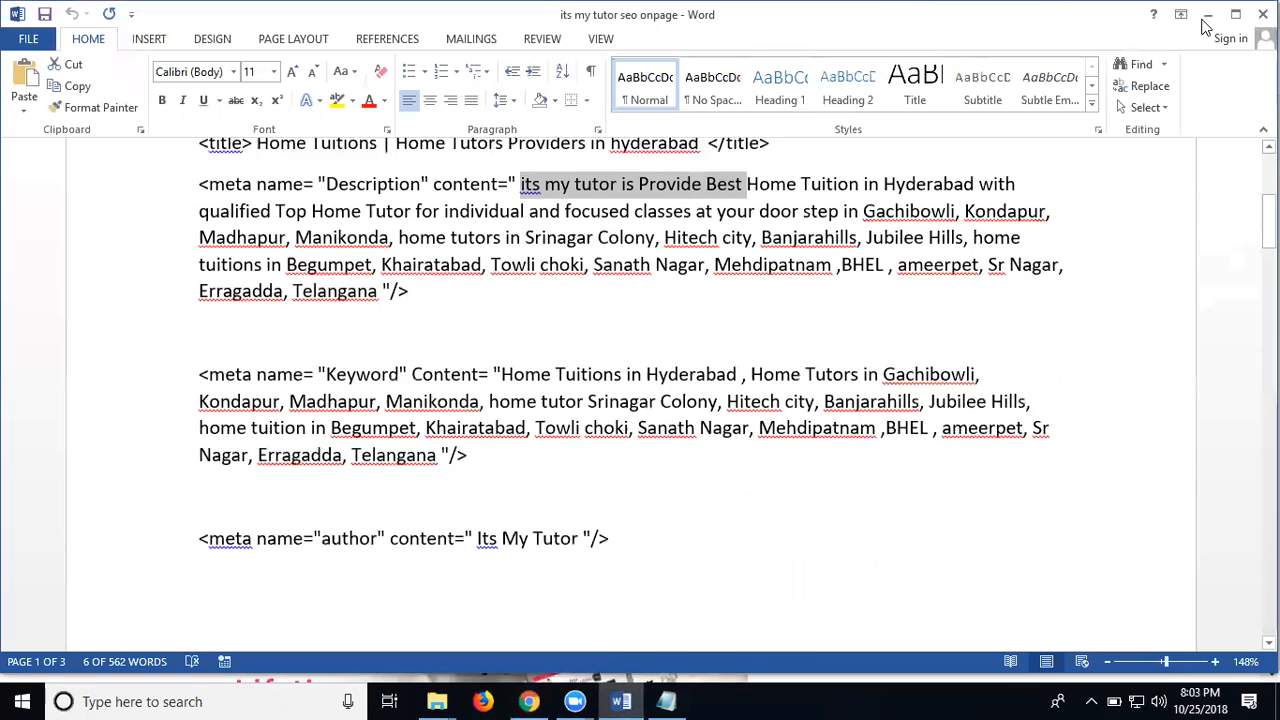
pyautogui.moveTo(200, 552)
pyautogui.mouseDown()
pyautogui.moveTo(199, 145)
pyautogui.moveTo(199, 244)
pyautogui.mouseUp()
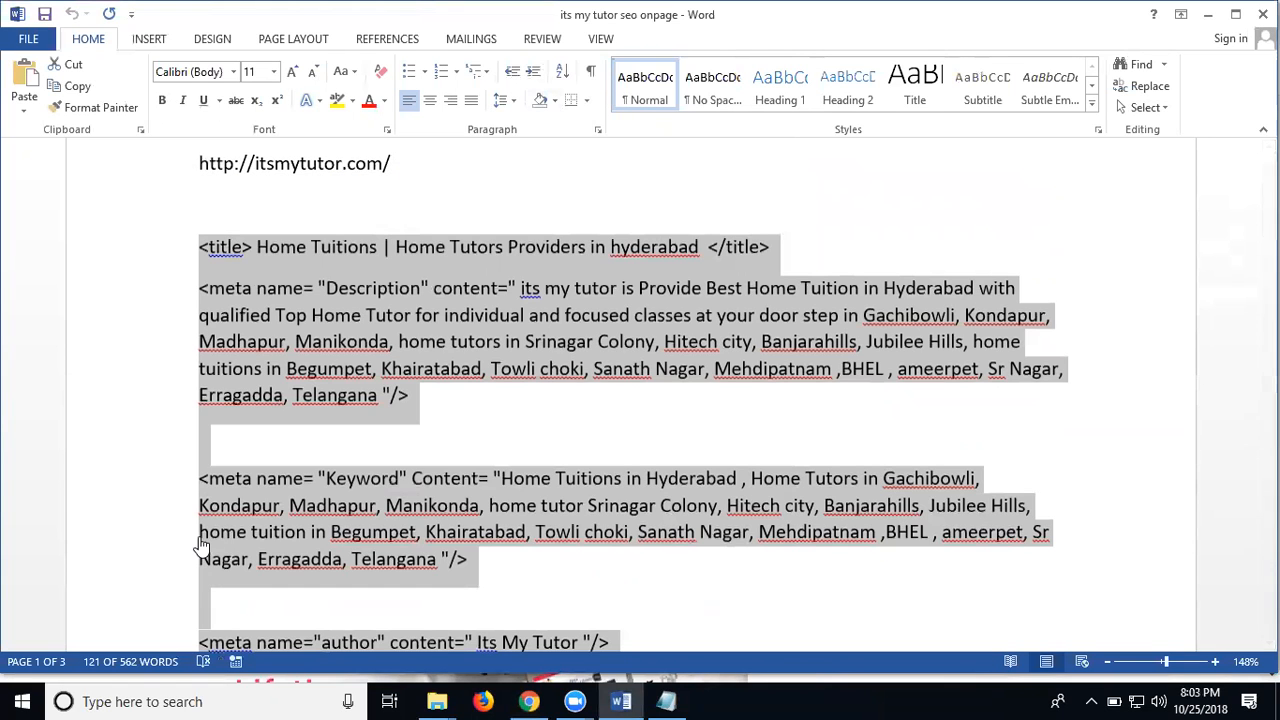
pyautogui.hotkey('alt', 'Tab')
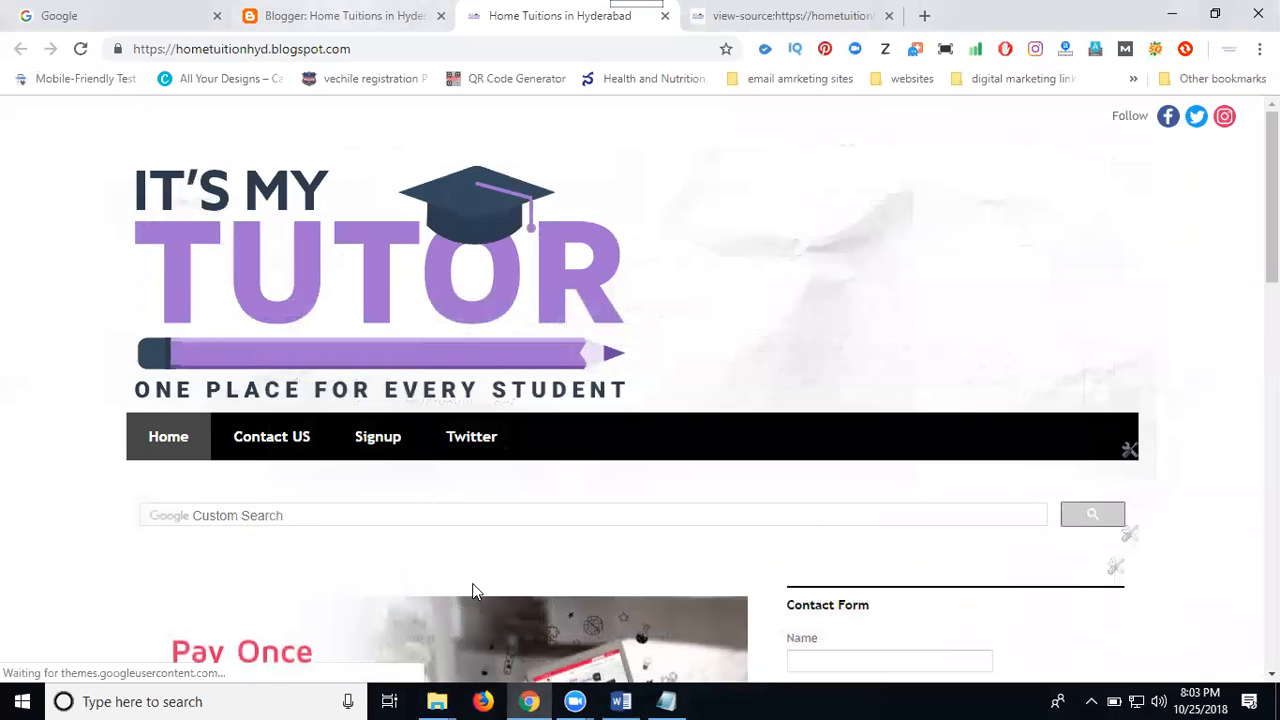
# Add two blank lines below the title tag in the blog theme's HTML and save the theme
pyautogui.hotkey('ctrl', 'shift', 'Tab')
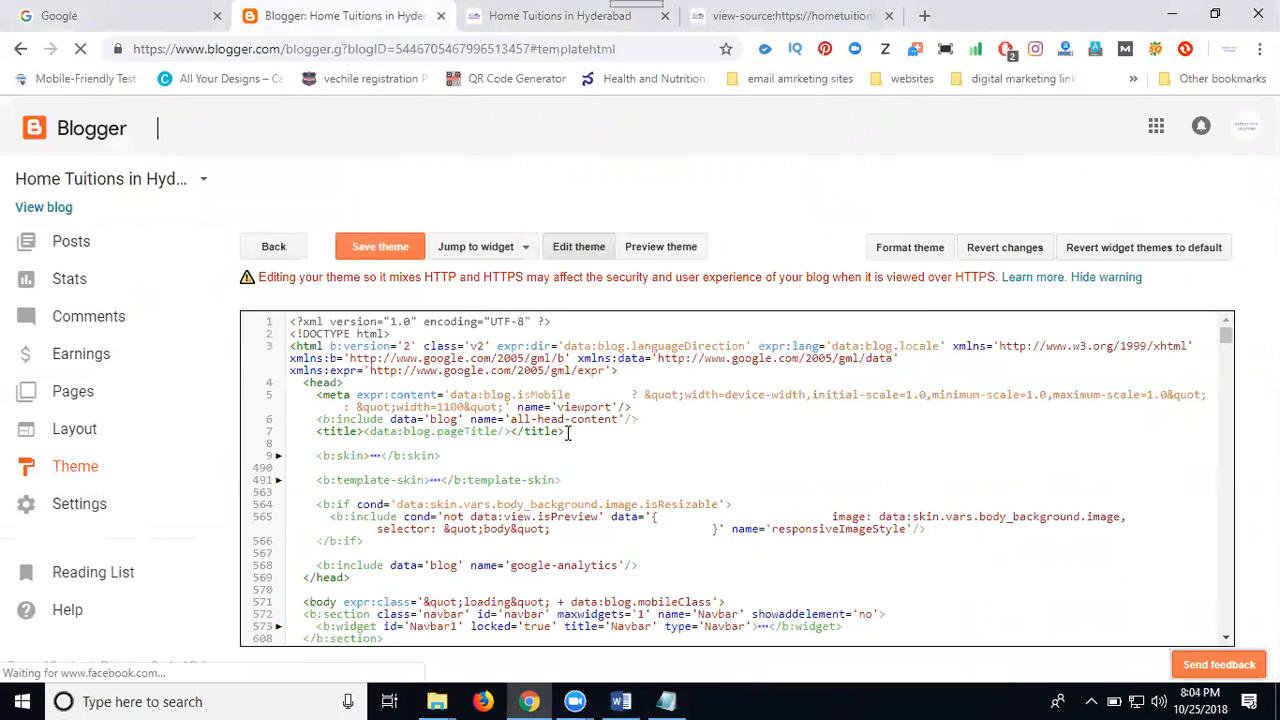
pyautogui.moveTo(316, 432); pyautogui.dragTo(568, 432)
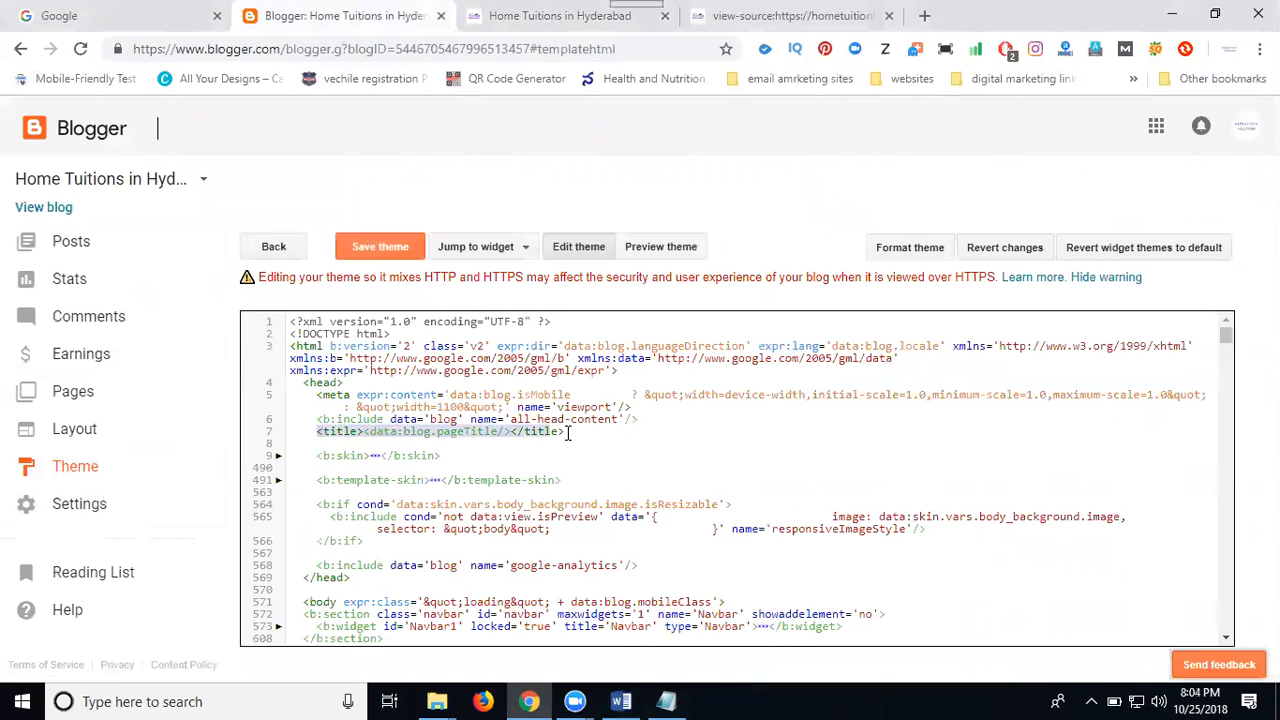
pyautogui.click(568, 432)
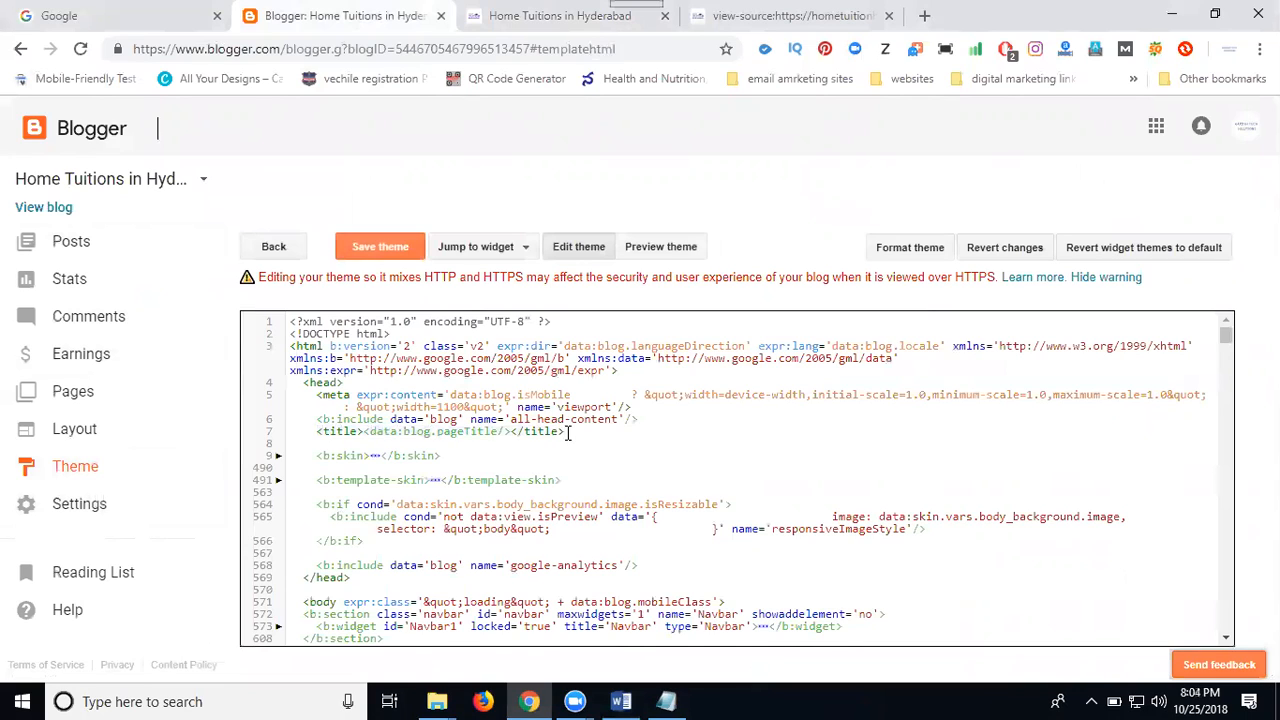
pyautogui.press('Return')
pyautogui.press('Return')
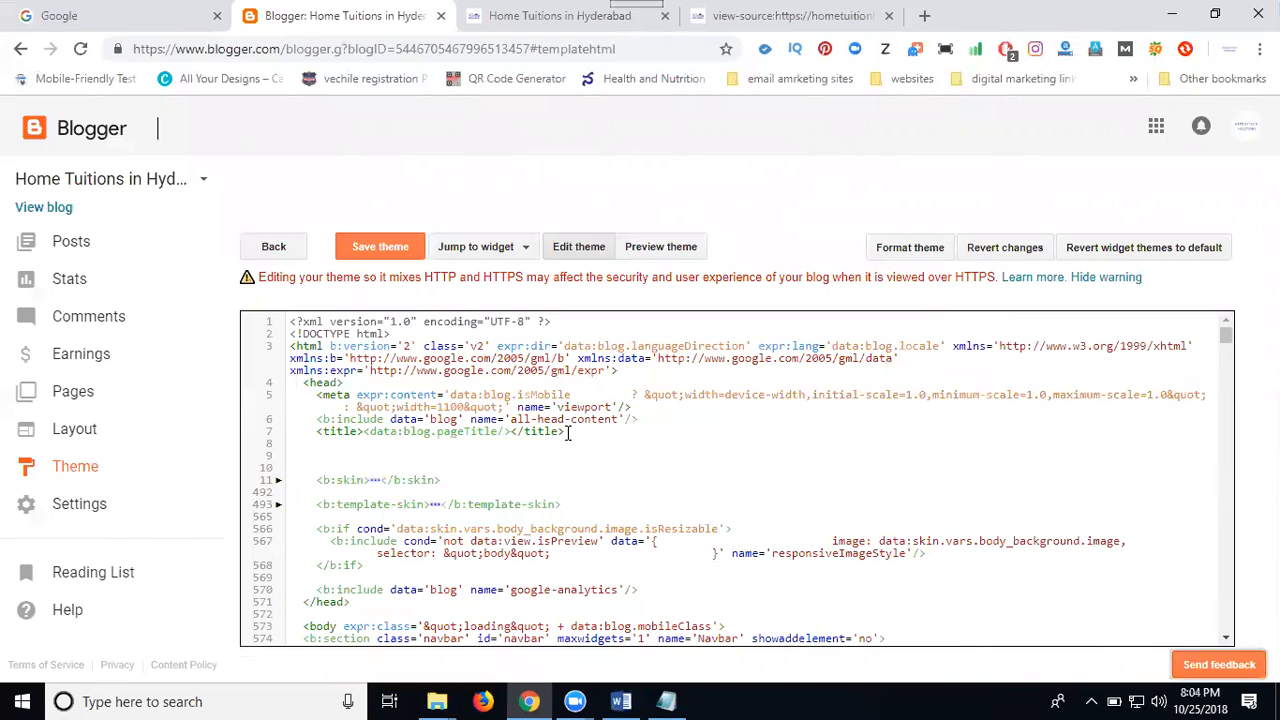
pyautogui.click(386, 247)
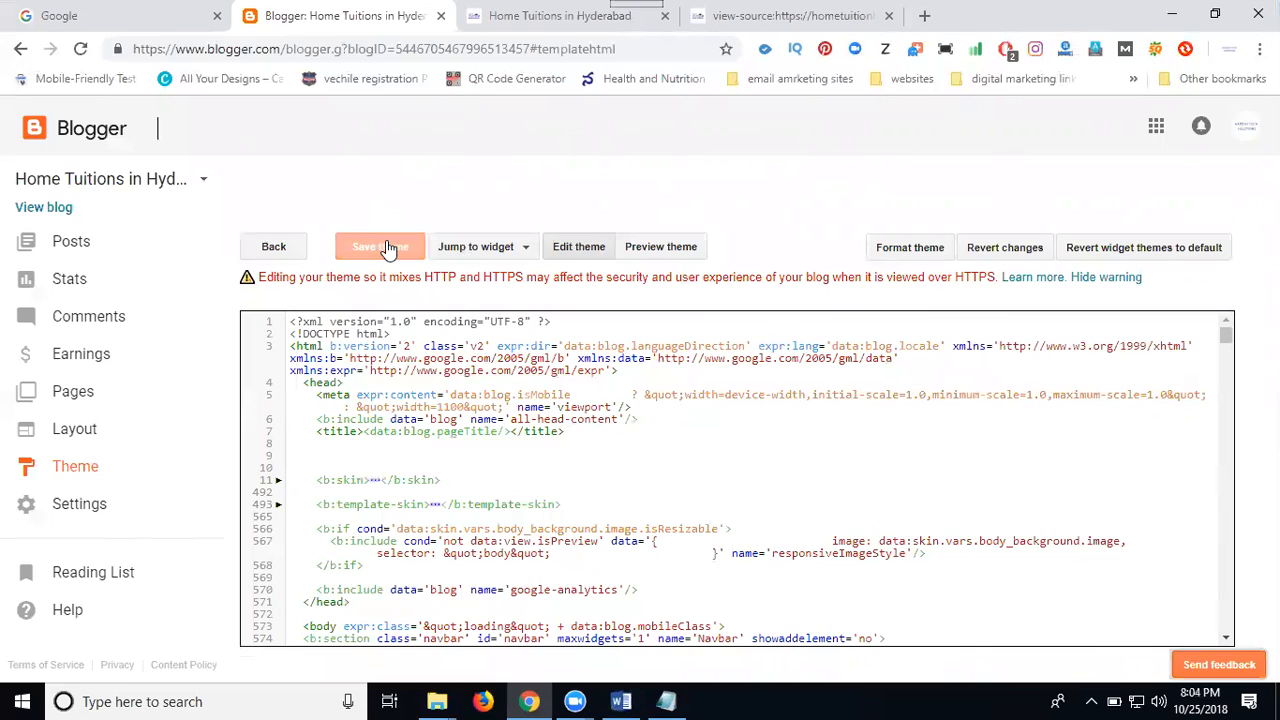